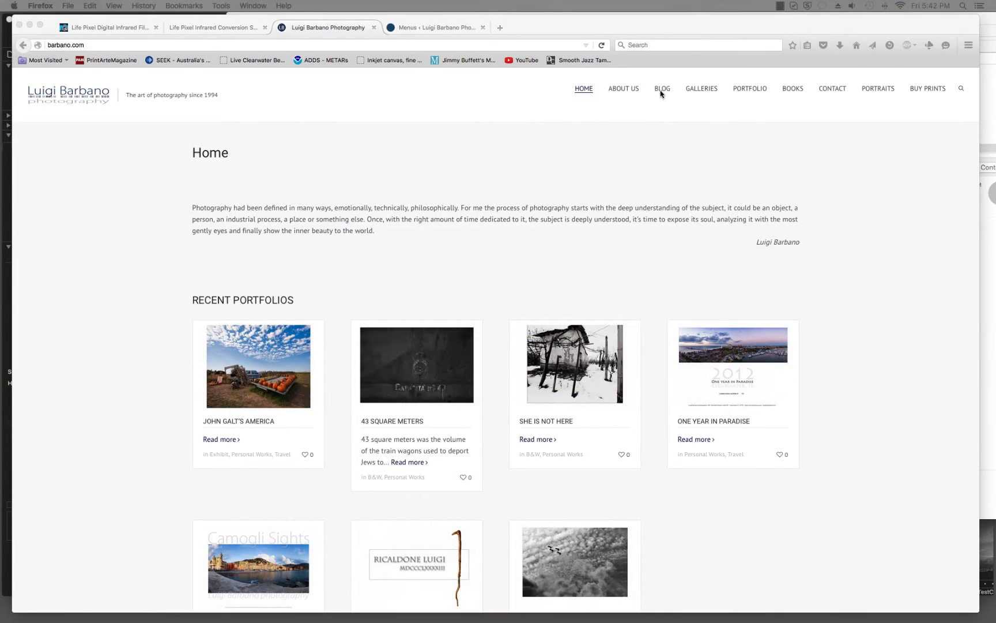
mouse_move(662, 92)
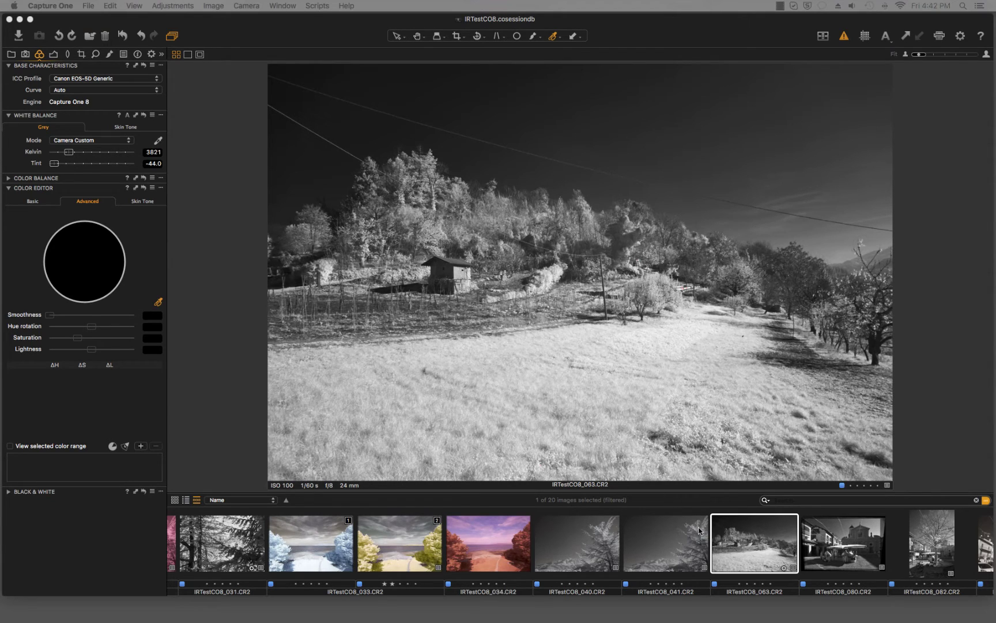
- Look through the infrared session images and view IRTestCO8_104.CR2
scroll(703, 531, right, 5)
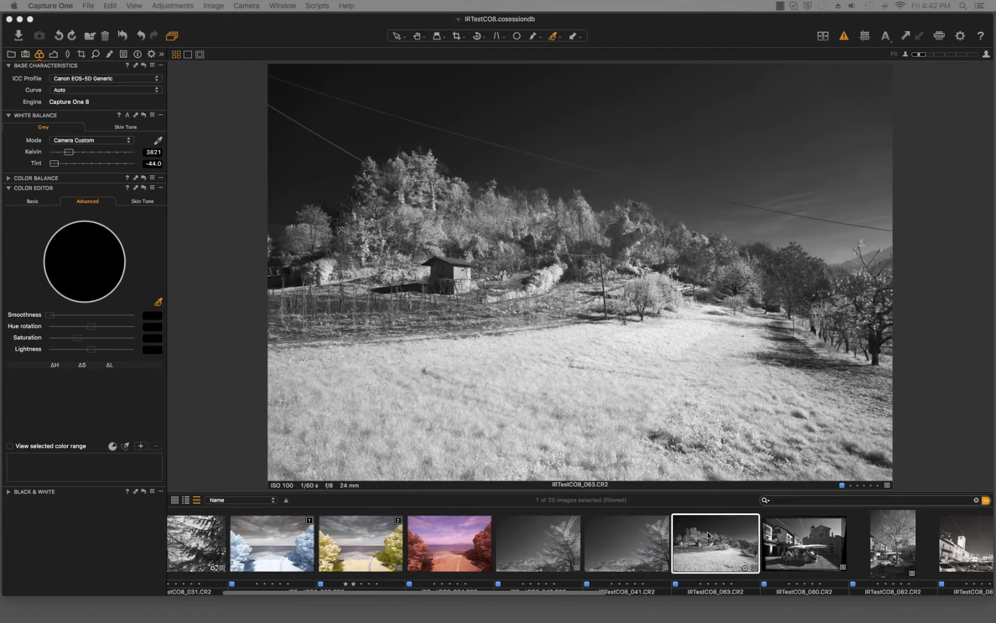
scroll(711, 530, right, 4)
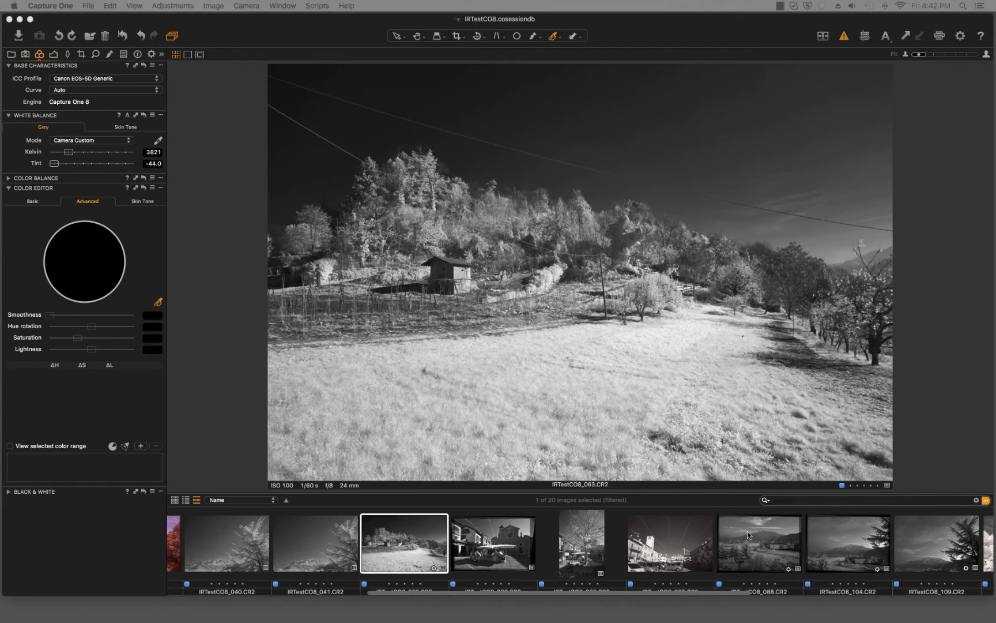
click(825, 544)
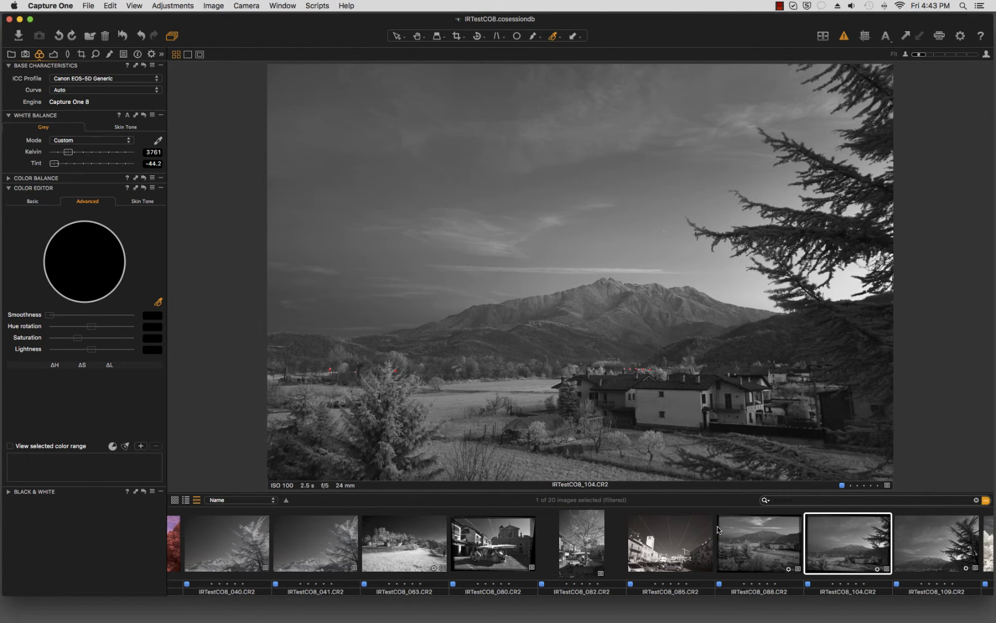
scroll(717, 529, left, 10)
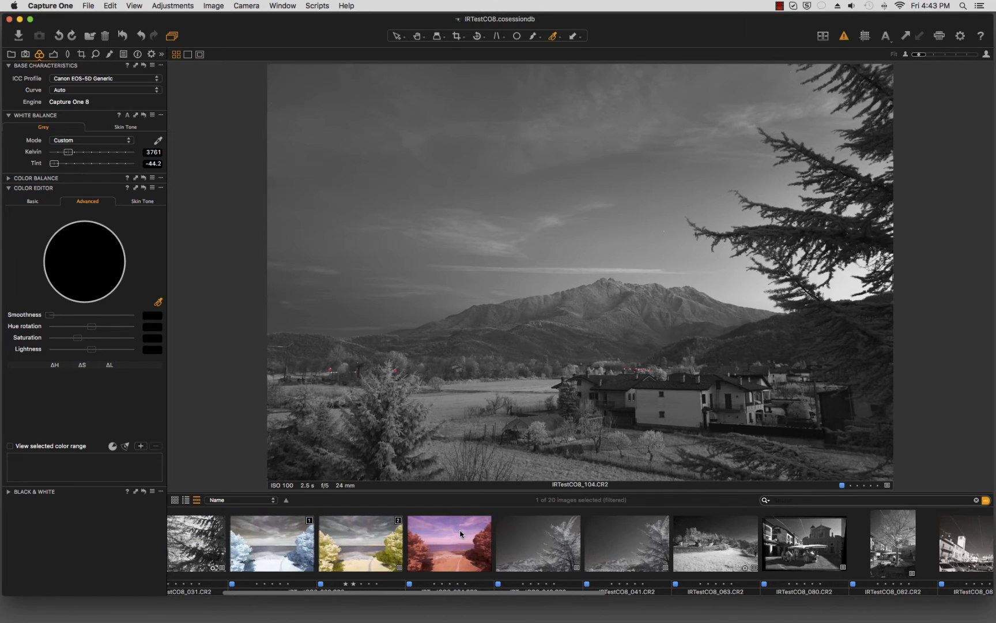
scroll(460, 534, left, 3)
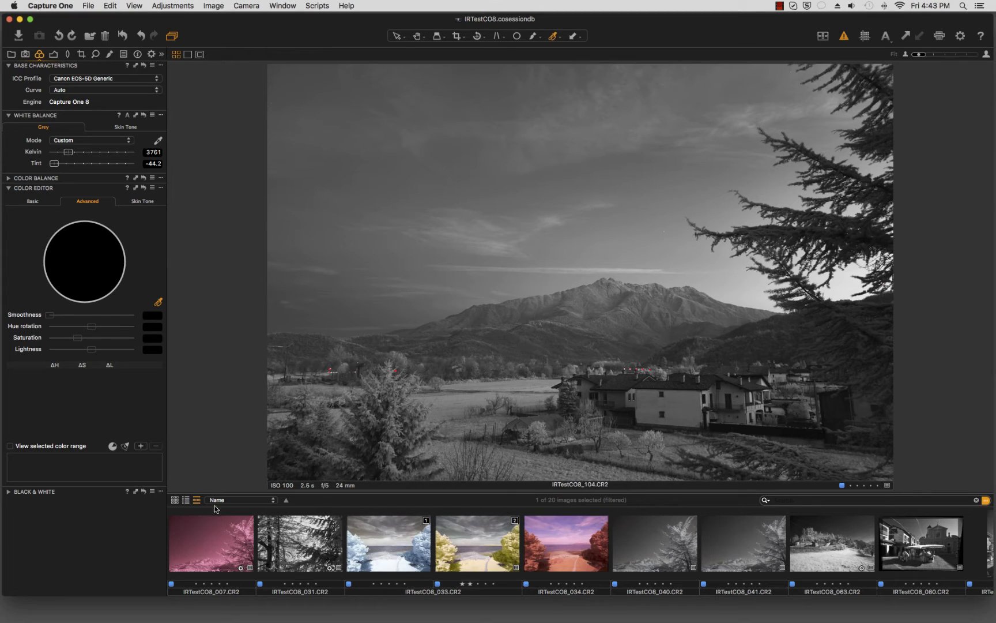
- Set the white balance mode of IRTestCO8_007.CR2 to Camera Custom
click(210, 522)
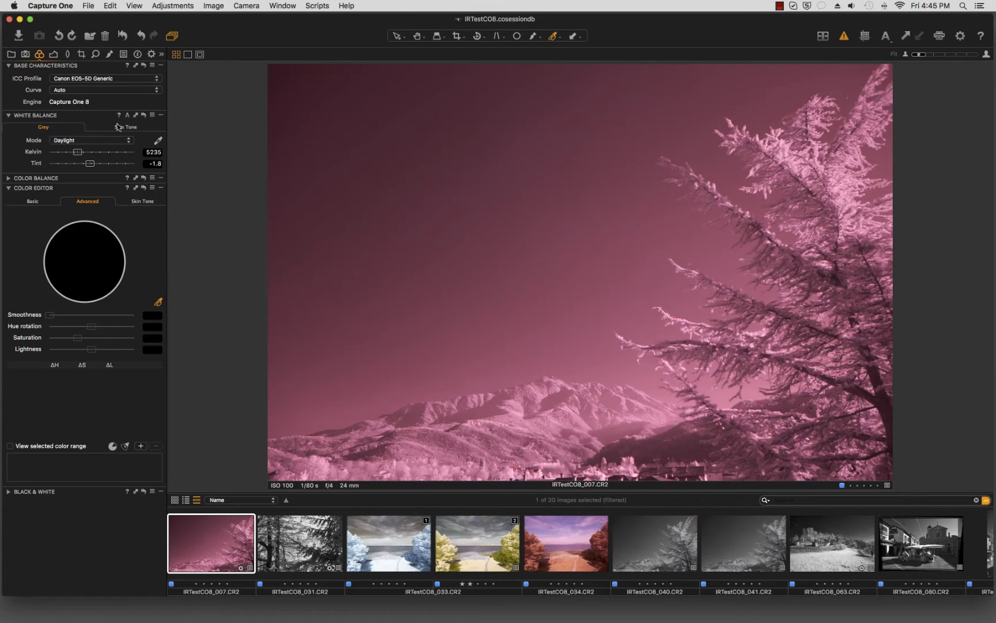
click(81, 140)
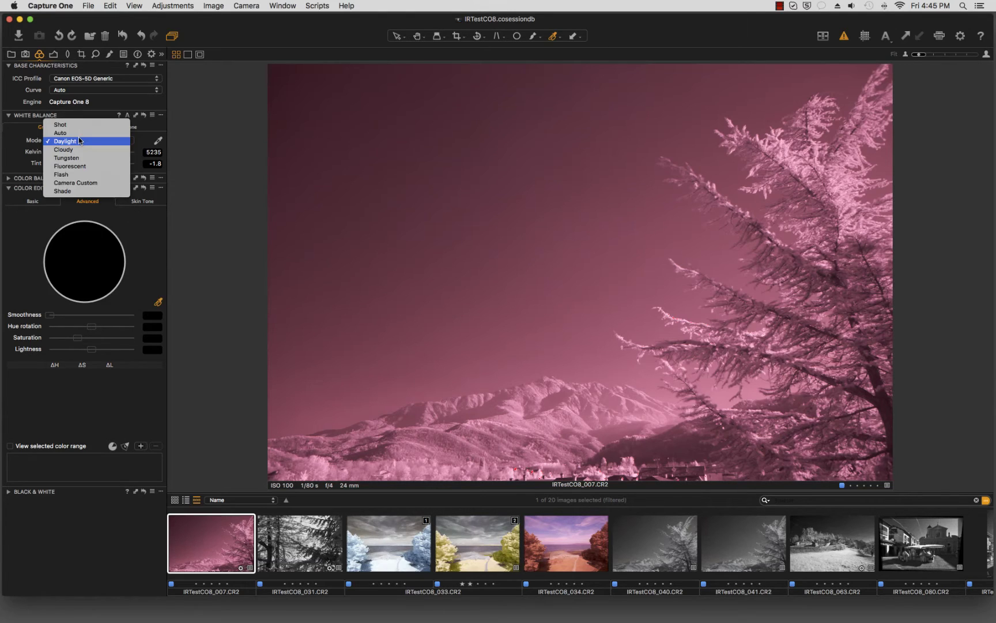
click(81, 183)
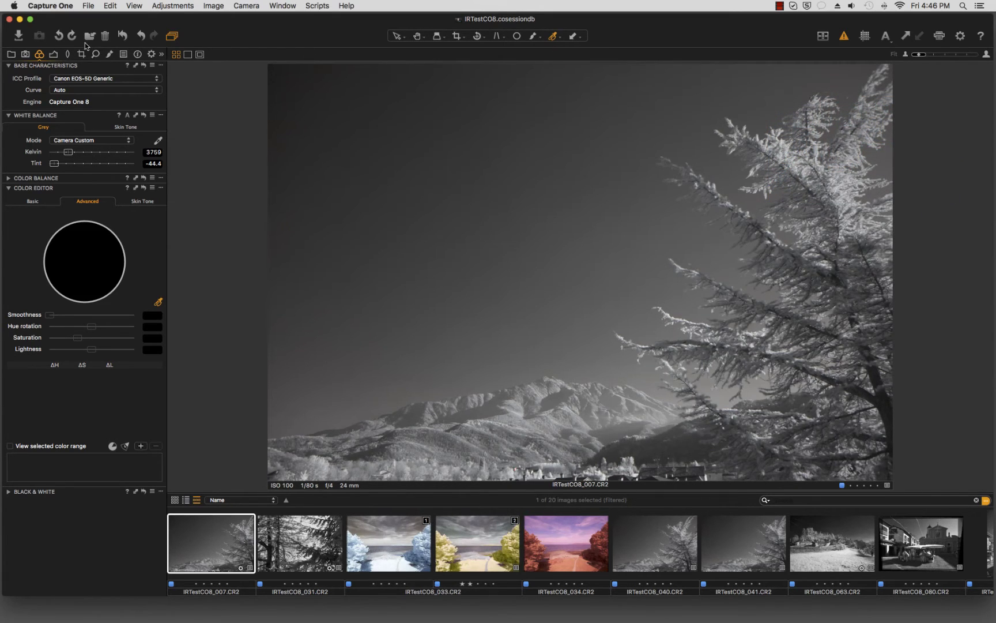
- Enable Black & White conversion for IRTestCO8_007.CR2
click(54, 56)
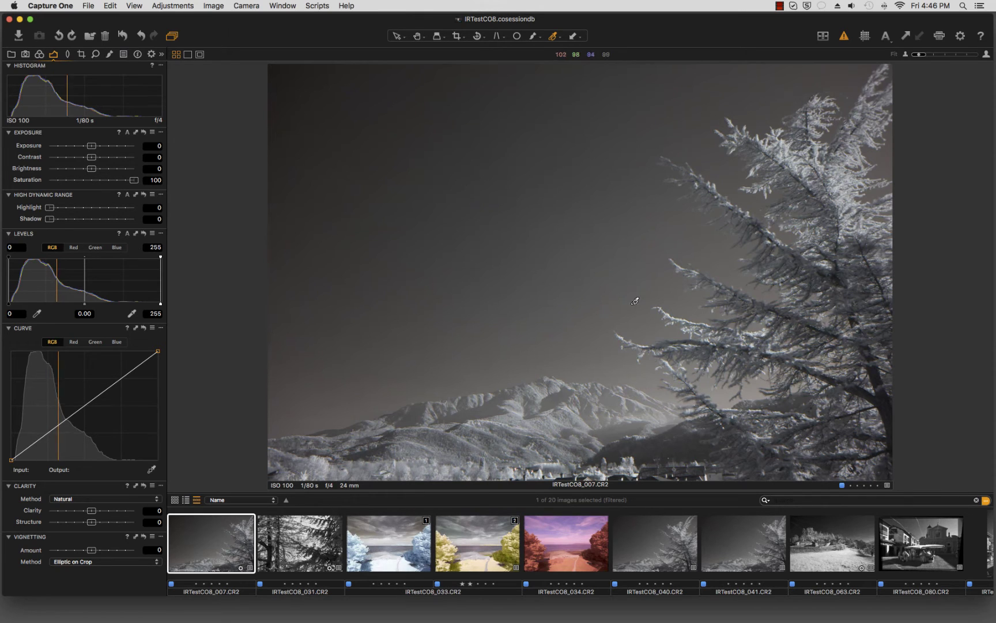
click(39, 54)
click(10, 491)
click(51, 228)
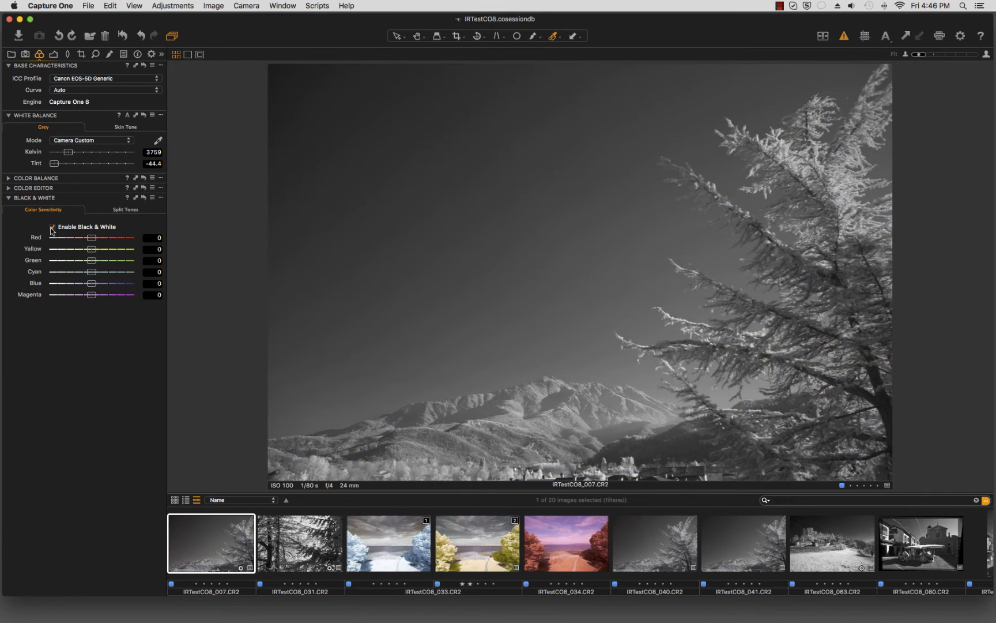
- Try lower and higher Blue color sensitivity on the black-and-white image, and reset the Blue value
drag(92, 284, 16, 283)
drag(50, 283, 104, 290)
double_click(104, 287)
- Compare variants 1 and 2 of IRTestCO8_033.CR2 and check the white balance modes offered for variant 1
click(390, 532)
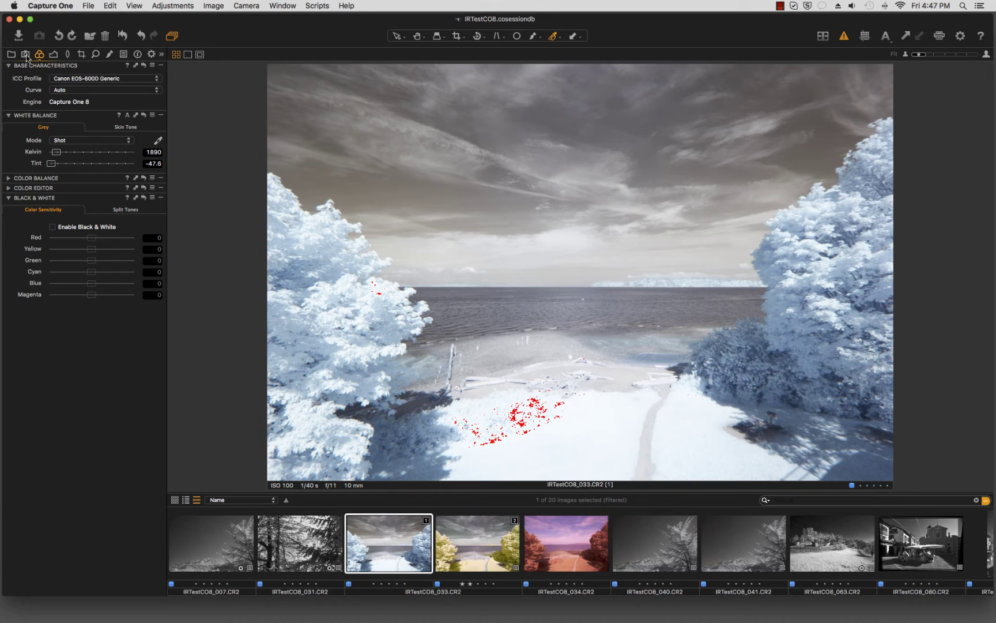
click(75, 141)
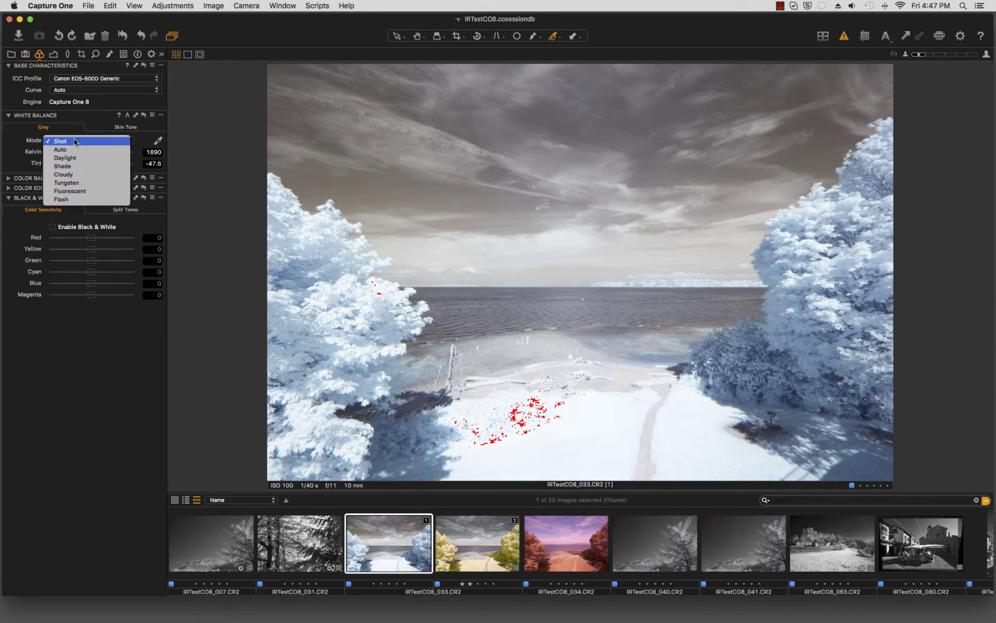
click(75, 142)
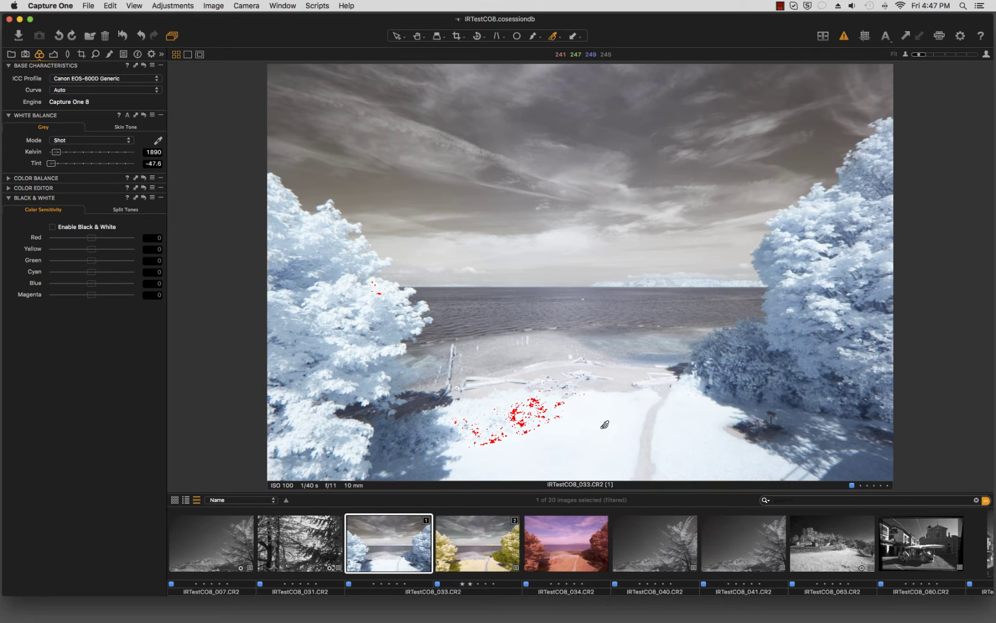
click(496, 565)
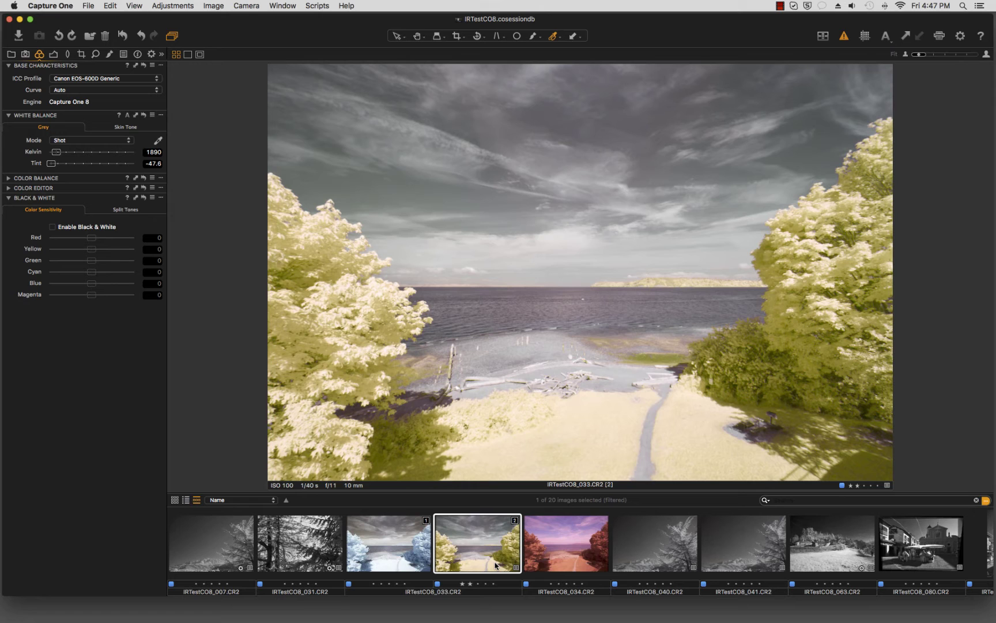
click(362, 542)
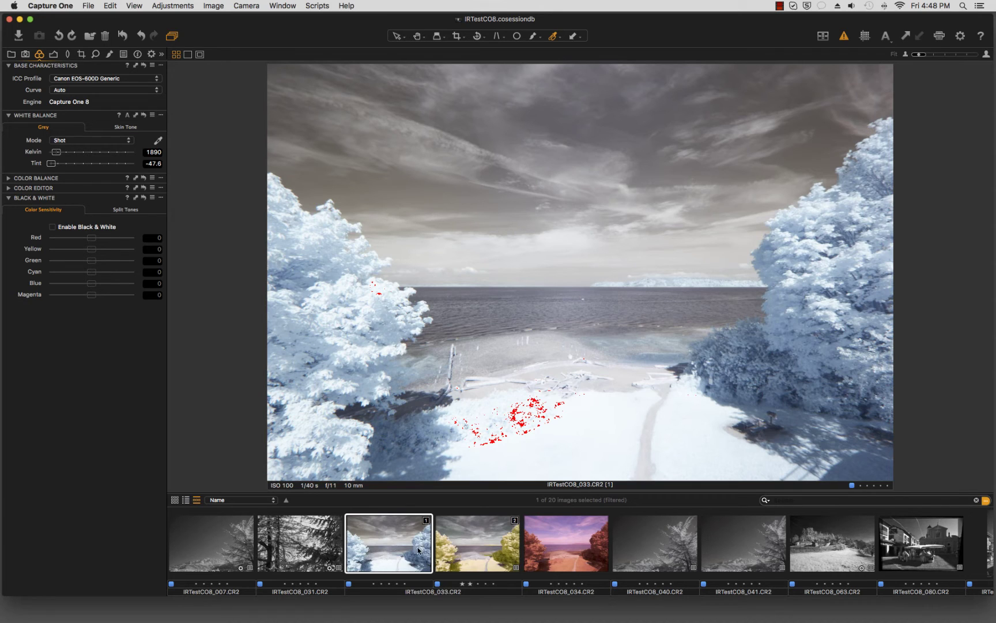
click(452, 552)
click(417, 548)
- Try the IR1 ICC profile on variant 1 of IRTestCO8_033.CR2, and restore the Canon EOS-600D Generic profile
click(125, 82)
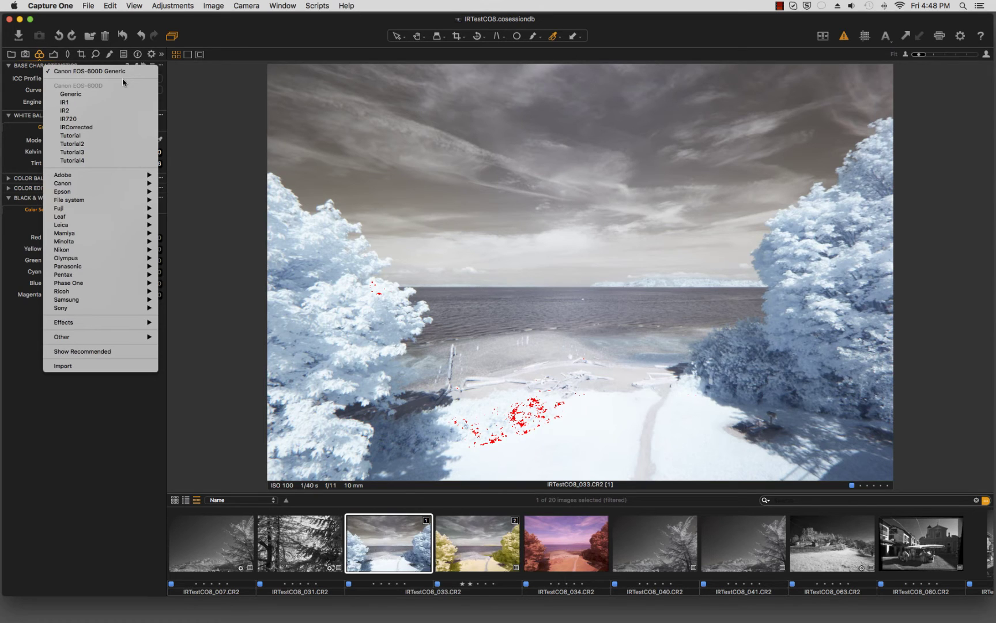
click(88, 102)
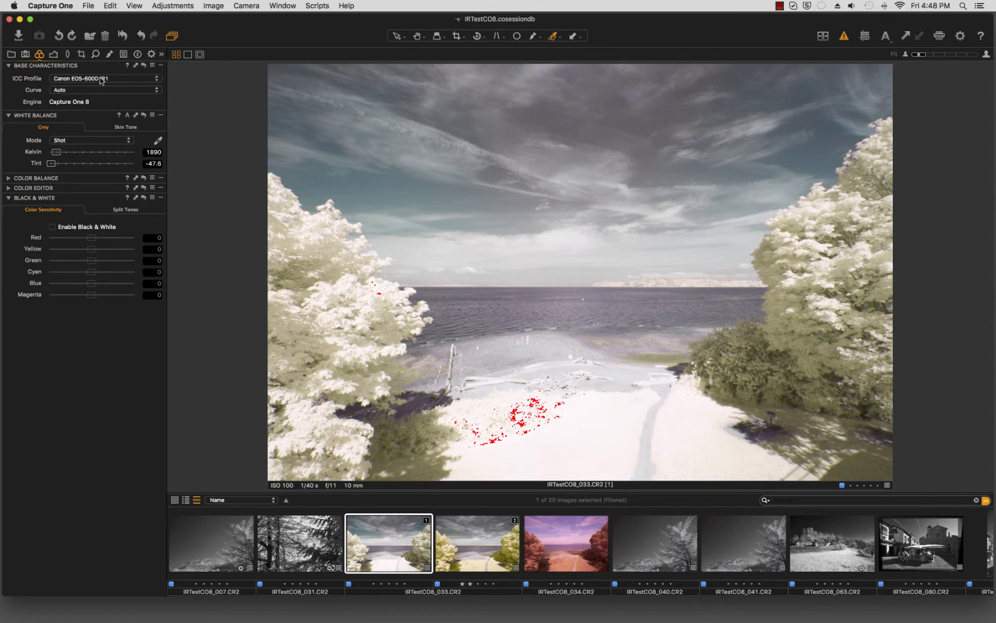
click(99, 79)
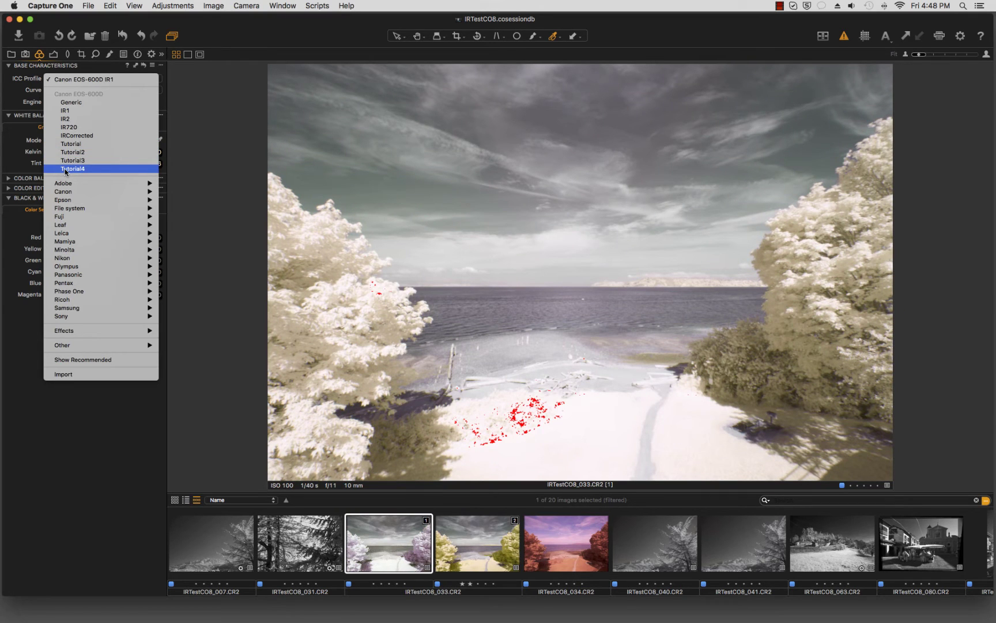
click(74, 102)
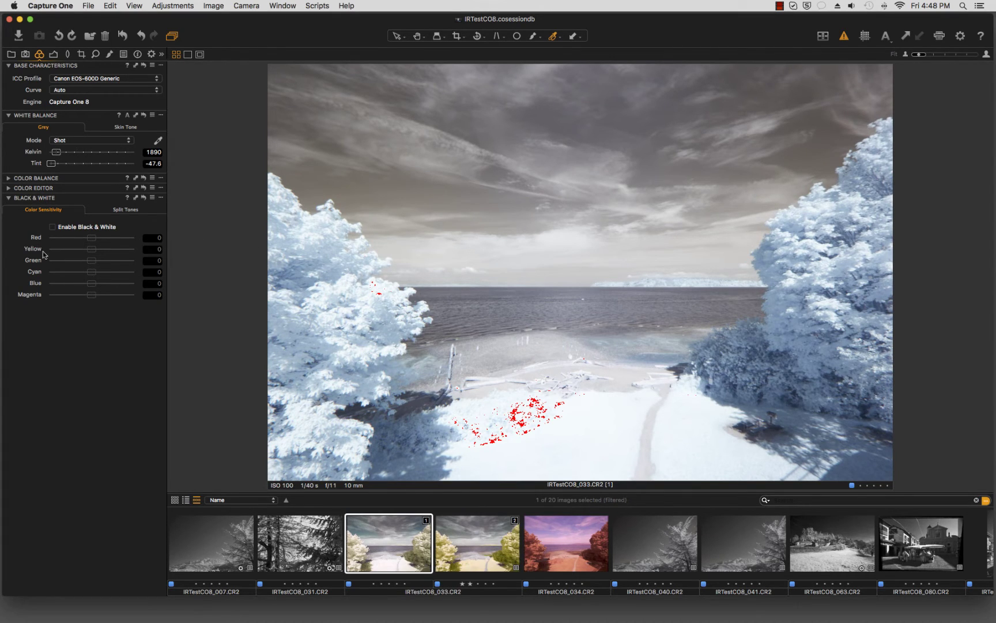
- Expand the Color Editor tool and reposition it below the Black & White tool
click(11, 188)
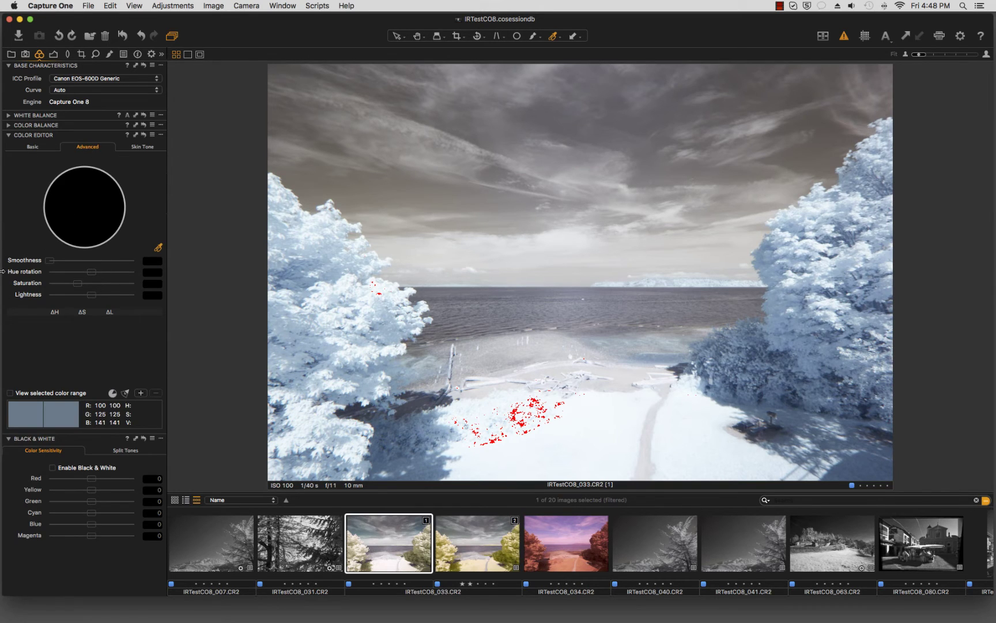
drag(90, 134, 478, 150)
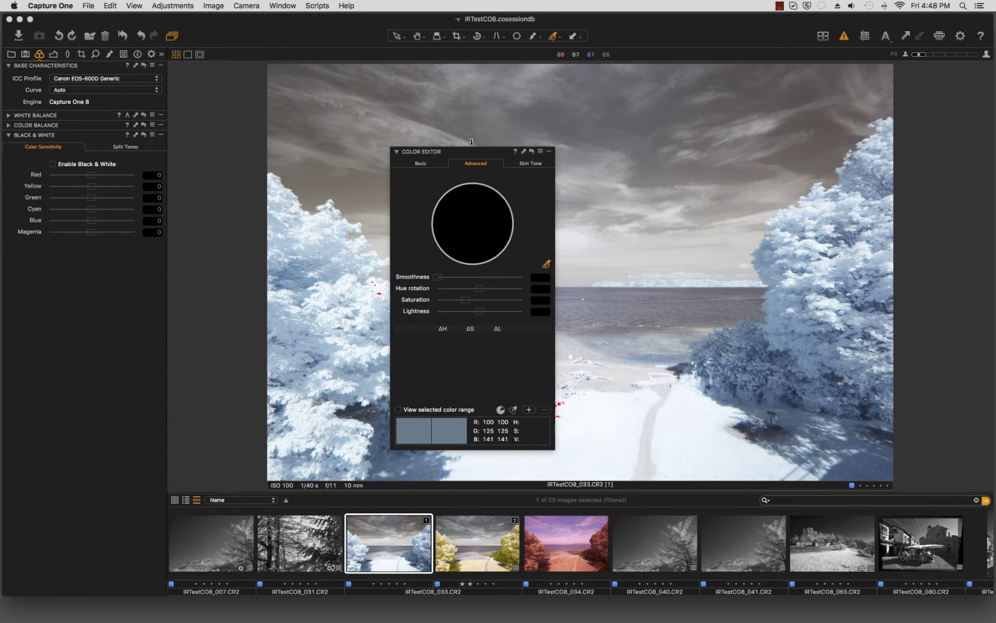
drag(484, 154, 115, 279)
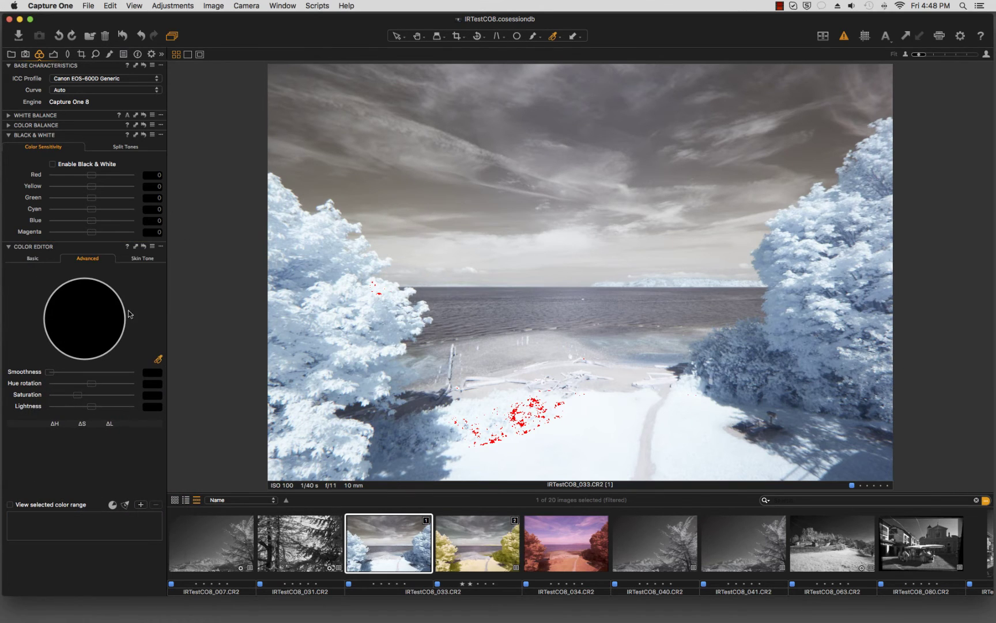
- Sample the left tree's blue foliage in the advanced Color Editor, expand its saturation range, and set its hue rotation to 30
click(159, 360)
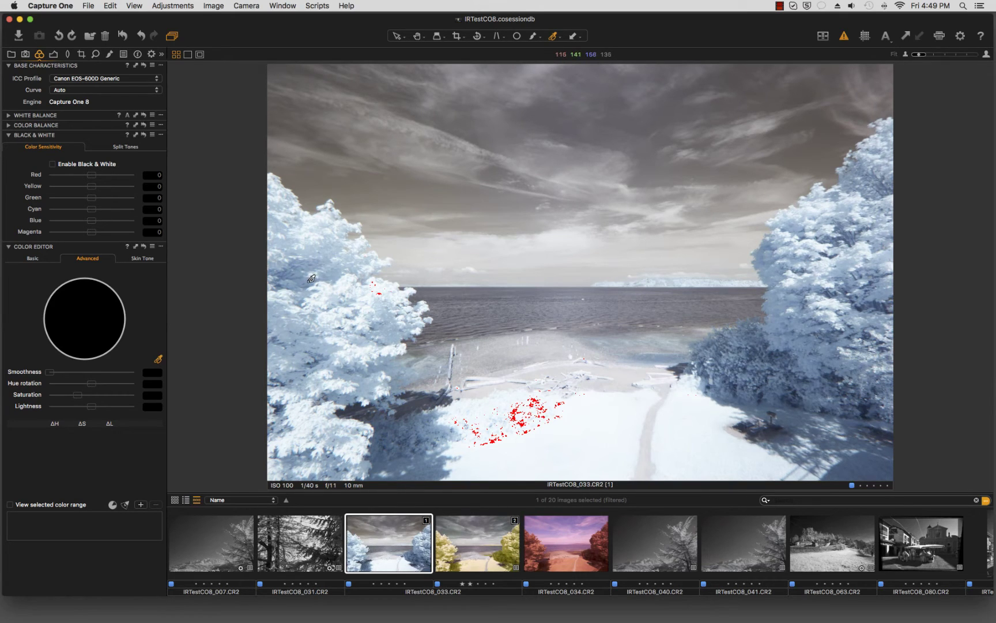
click(311, 278)
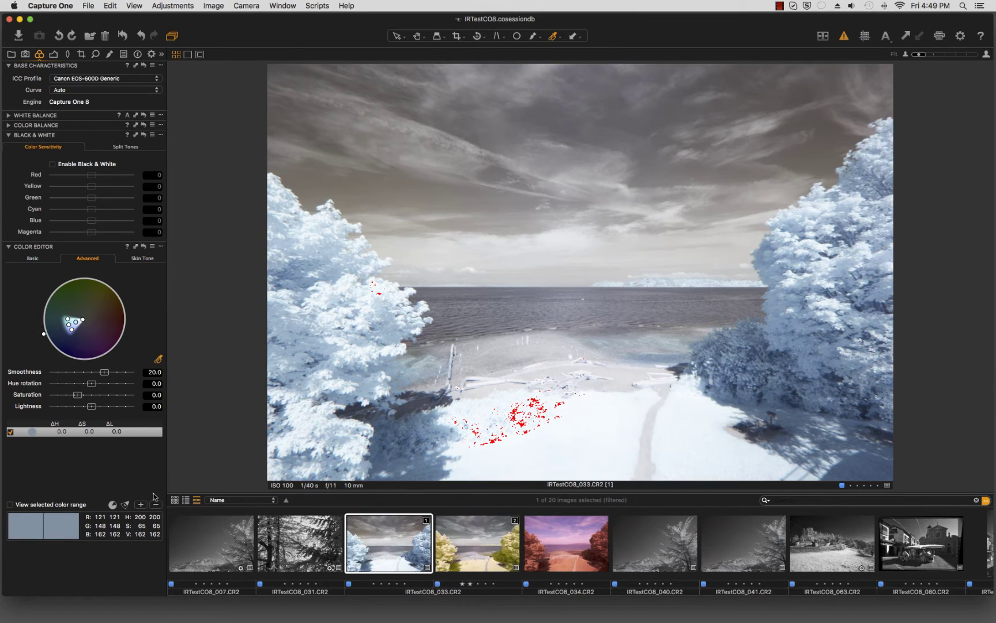
click(123, 506)
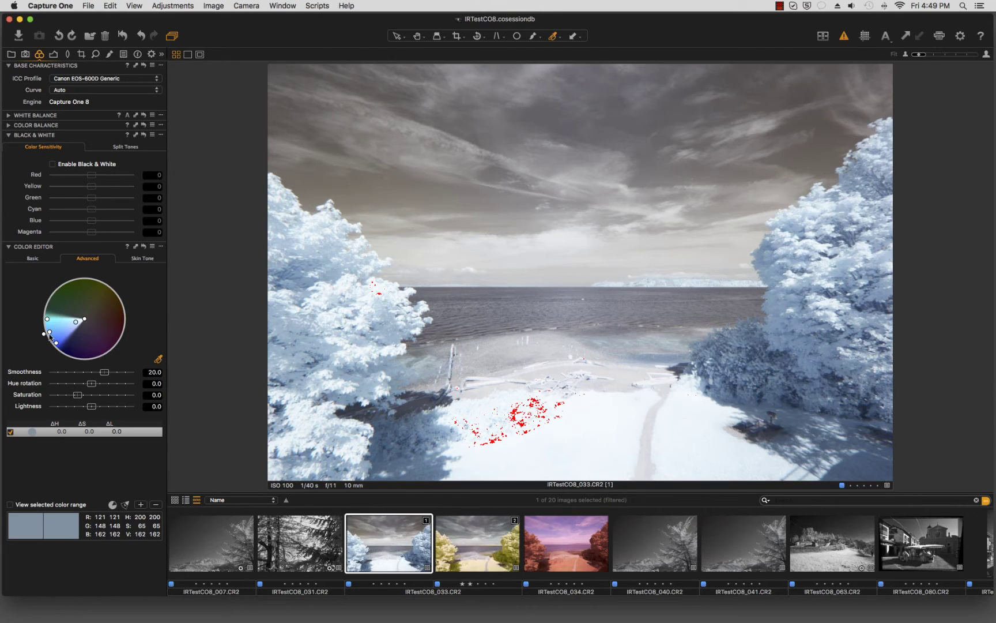
drag(93, 386, 144, 389)
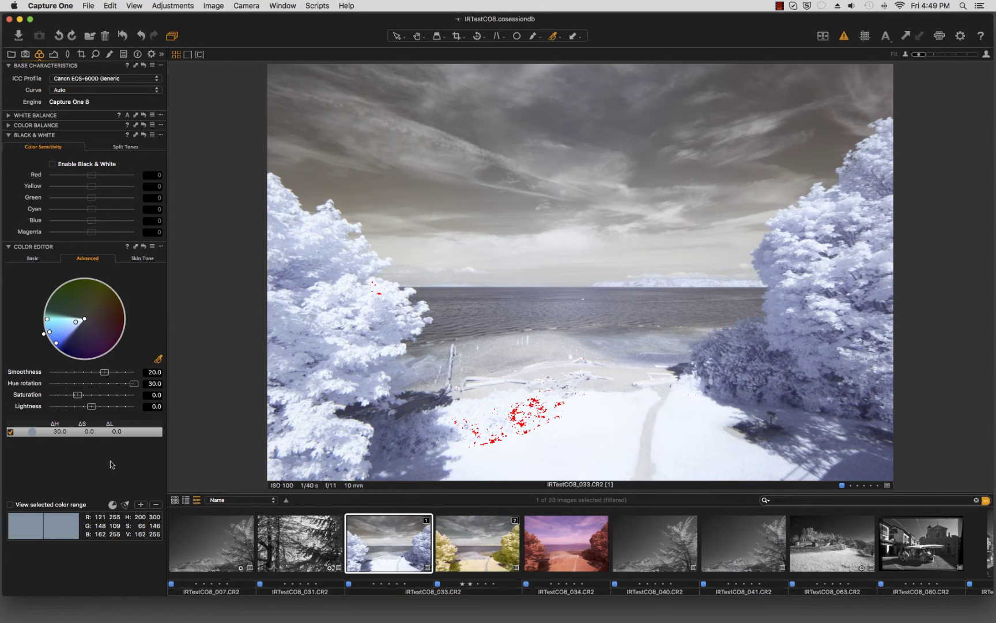
- Add three more color selections from the same foliage, each with an expanded saturation range and a hue rotation of 30
click(309, 277)
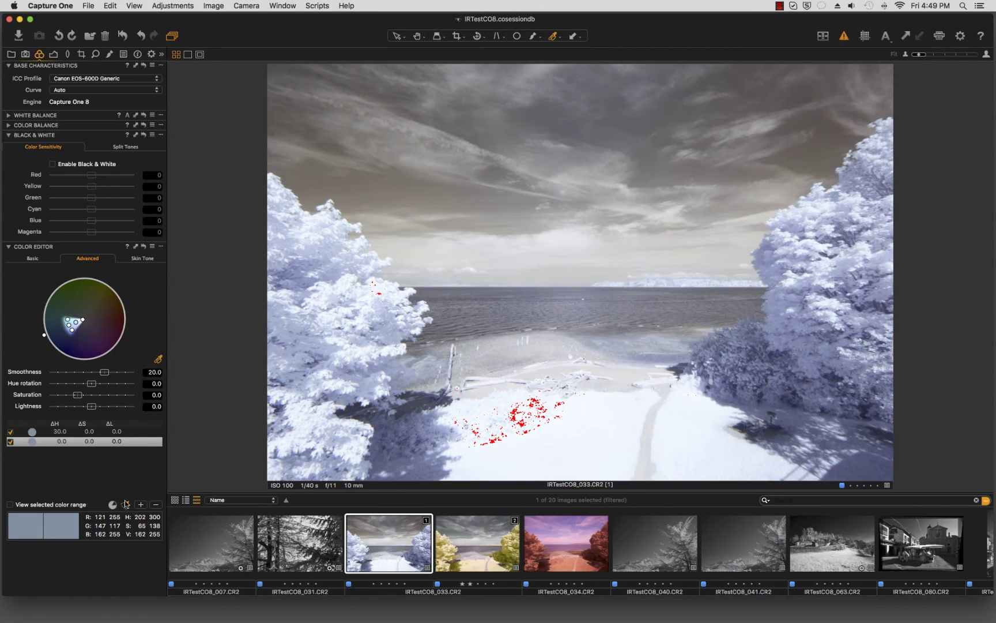
drag(91, 383, 151, 383)
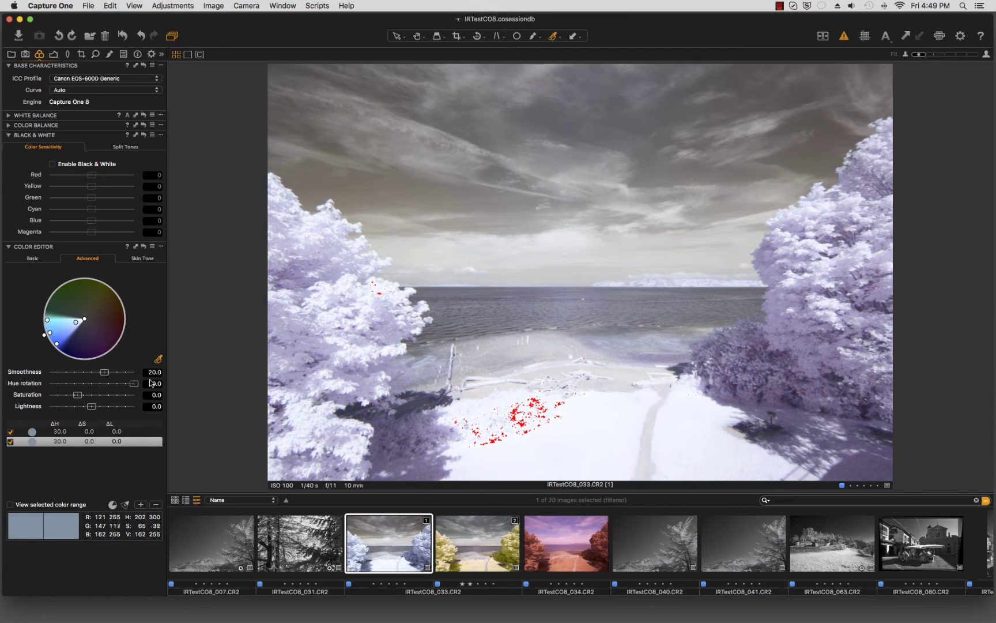
click(311, 278)
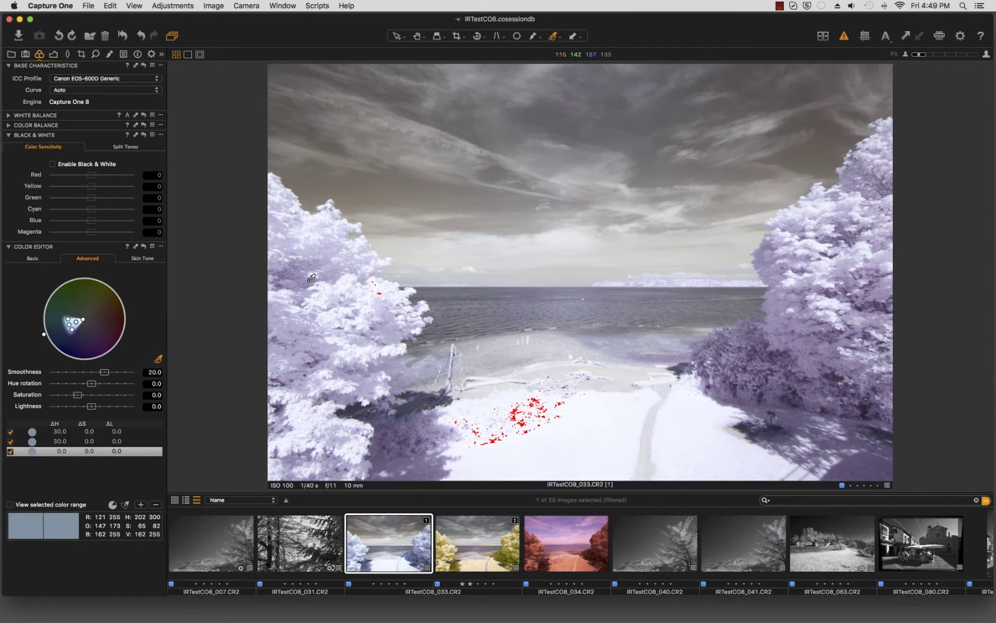
click(126, 506)
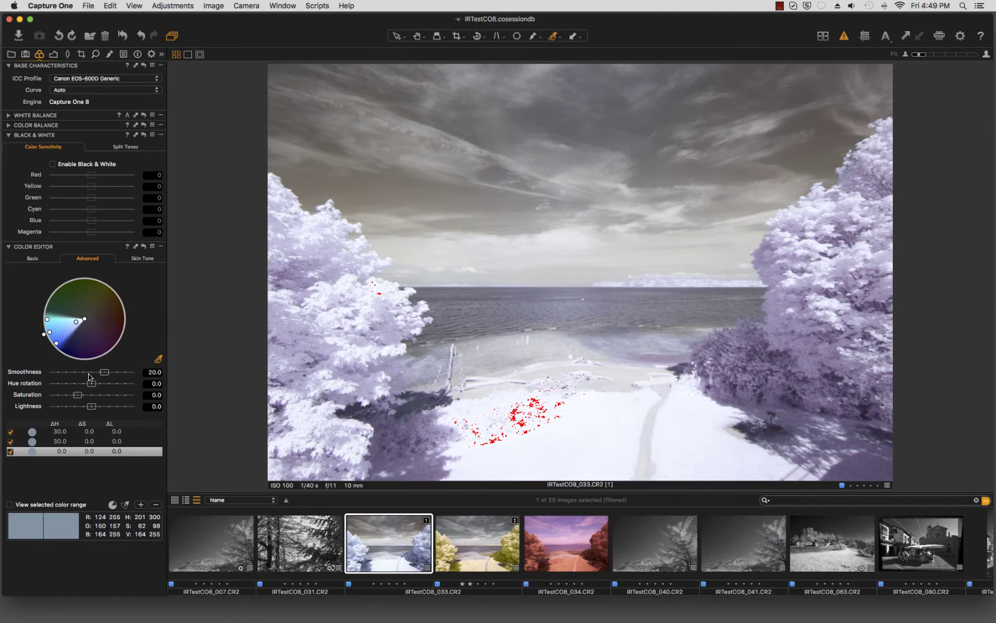
drag(93, 385, 137, 384)
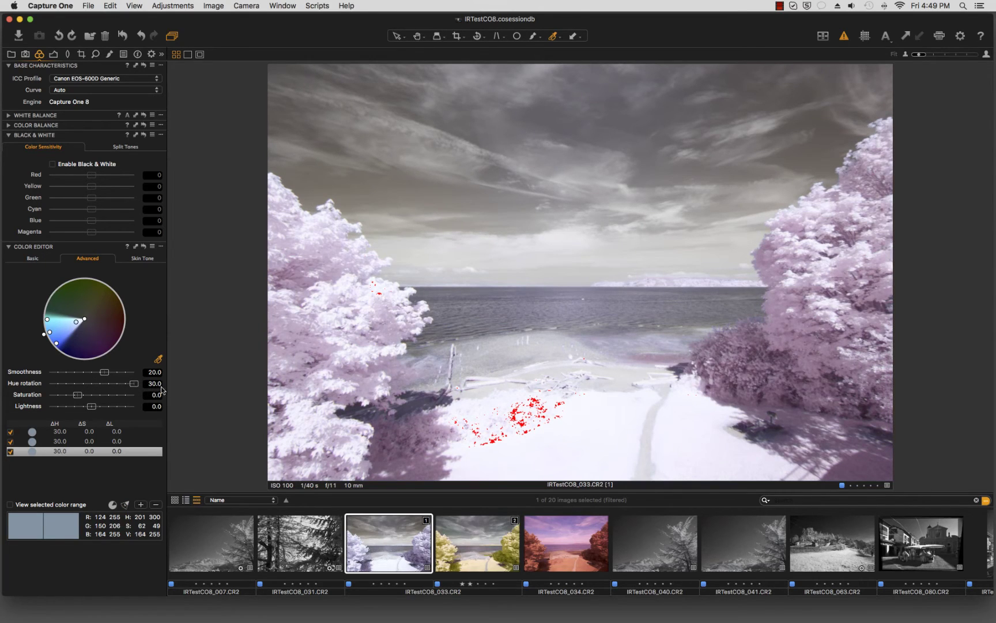
click(311, 282)
click(127, 506)
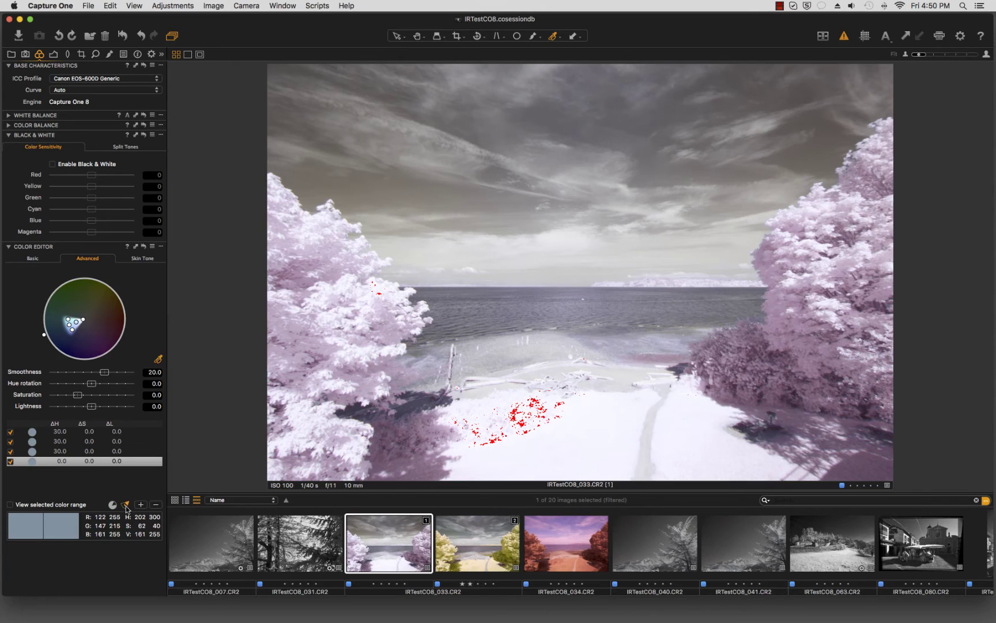
drag(91, 384, 138, 385)
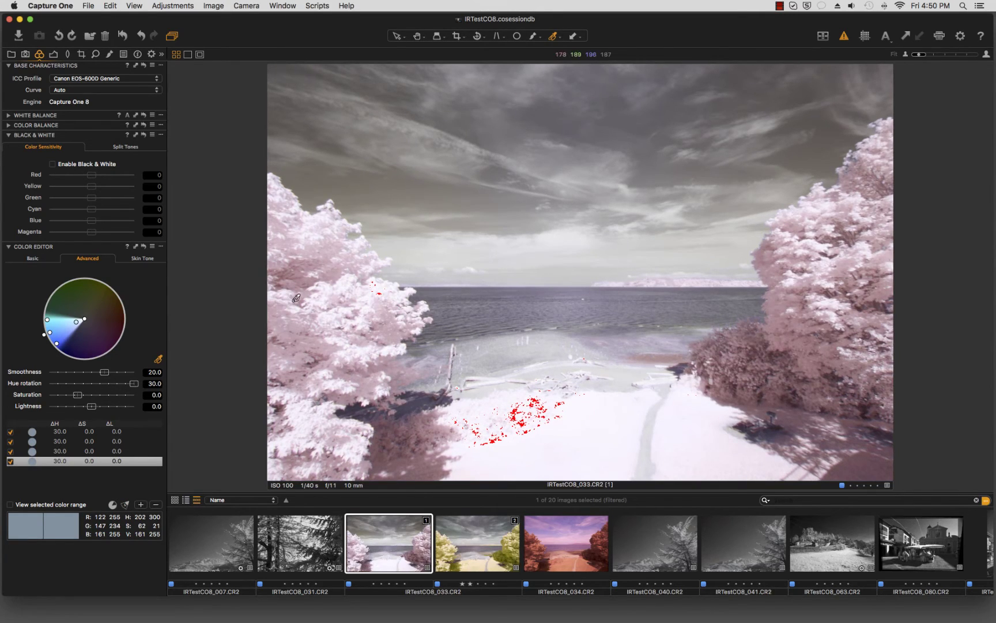
- Add two further color selections from the left tree's foliage, each with an expanded saturation range and a hue rotation of 30
click(311, 278)
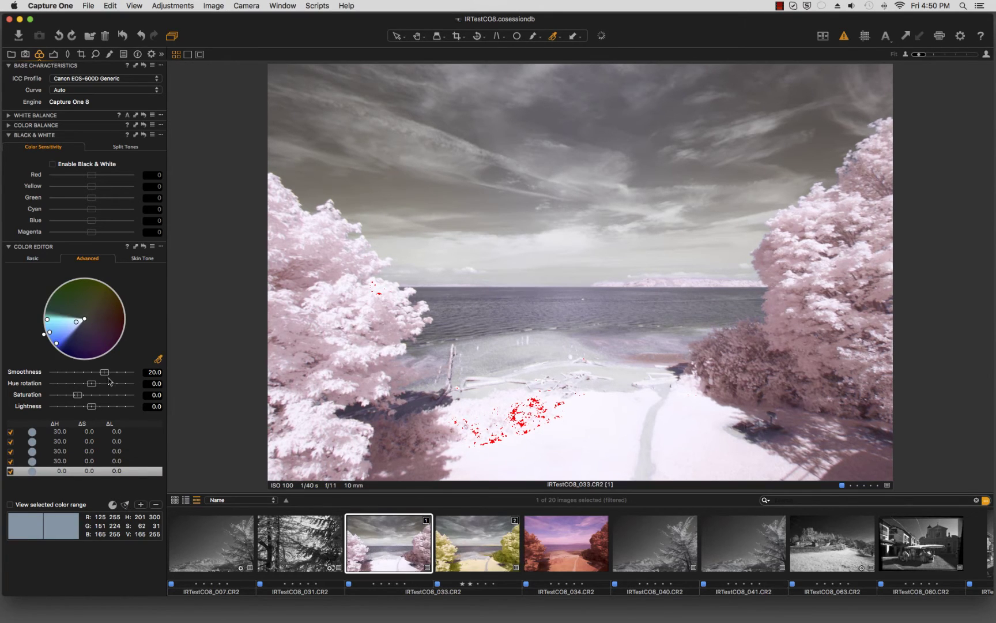
drag(92, 383, 139, 385)
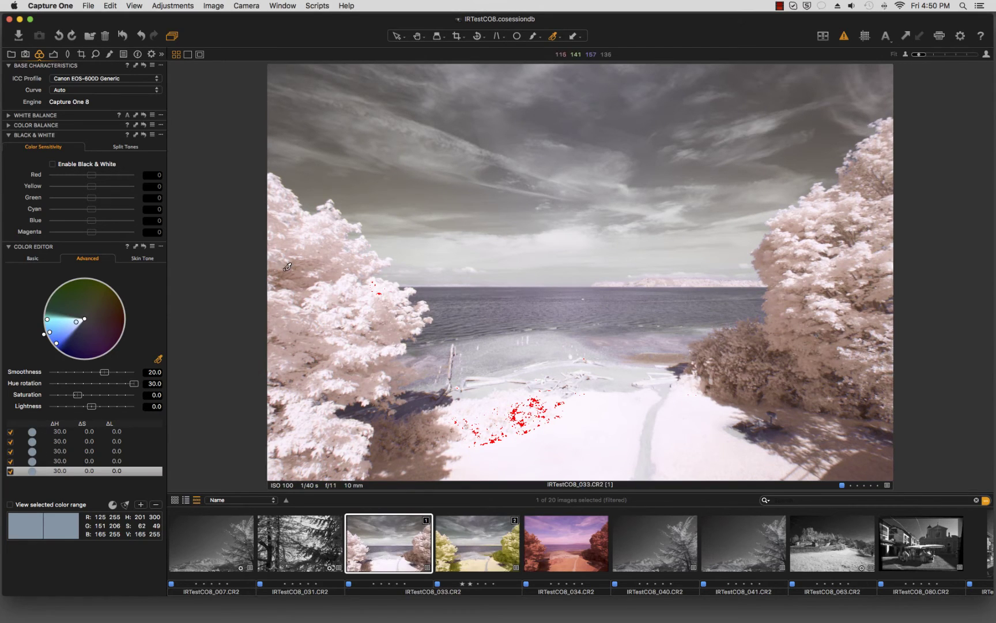
click(306, 276)
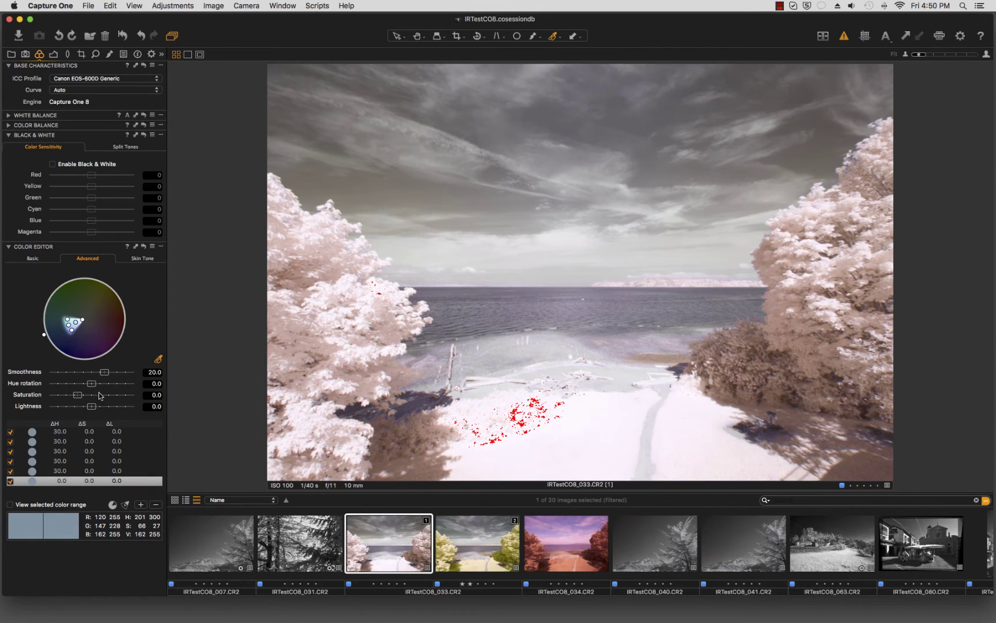
drag(92, 384, 134, 384)
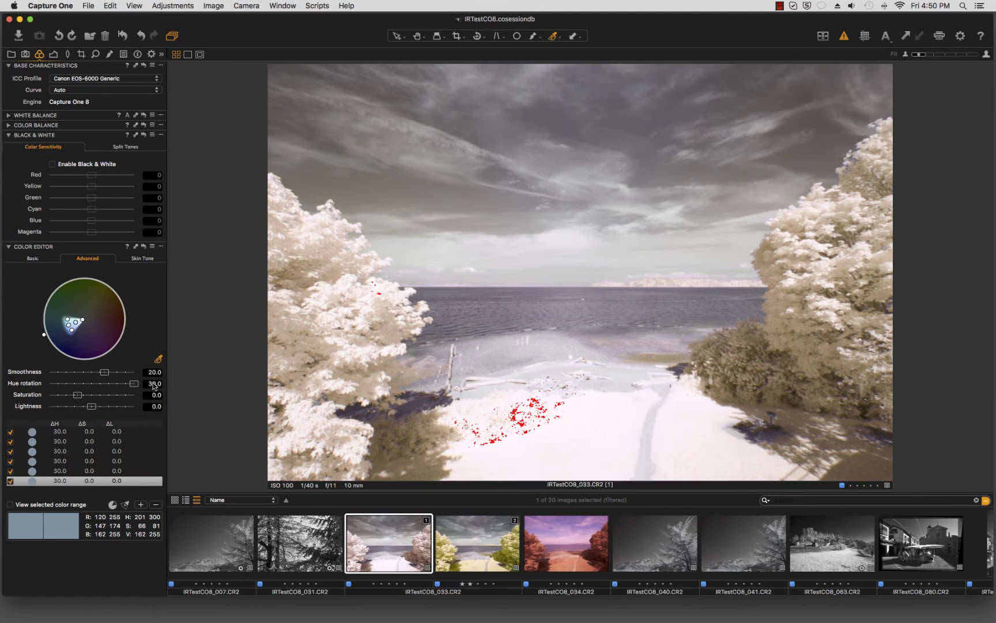
click(127, 507)
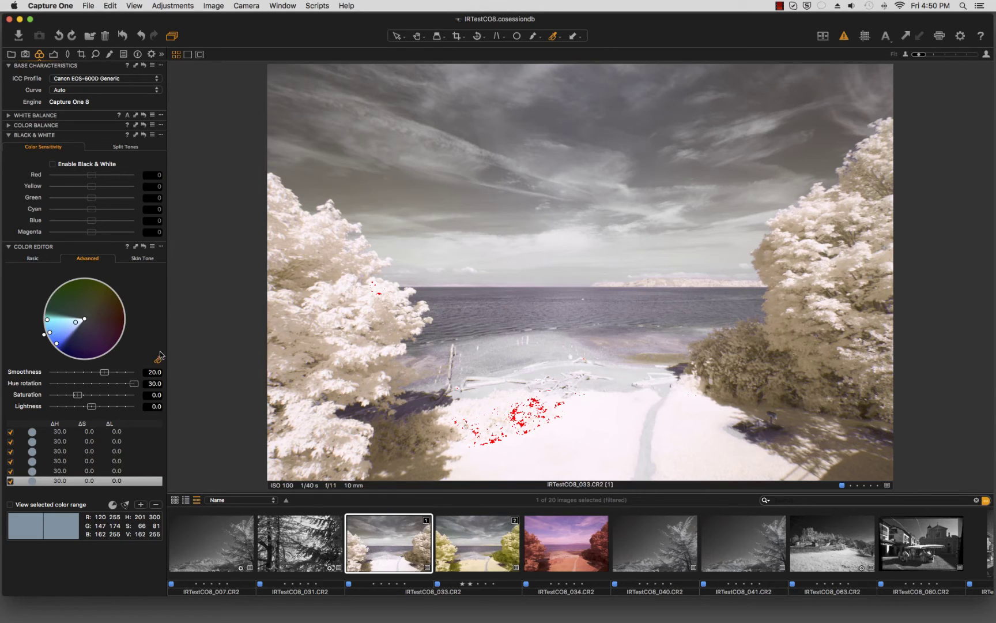
- Add a seventh foliage selection with an expanded saturation range, and set the hue rotation of the fifth and seventh selections to 20
click(310, 277)
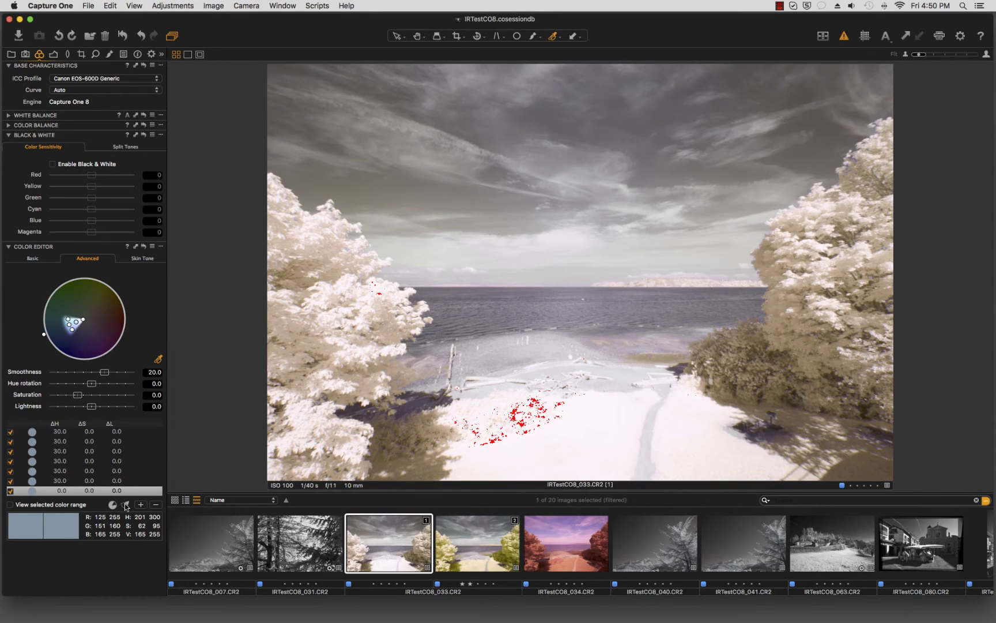
mouse_move(91, 383)
mouse_down()
mouse_move(148, 386)
mouse_move(74, 392)
mouse_move(106, 388)
mouse_up()
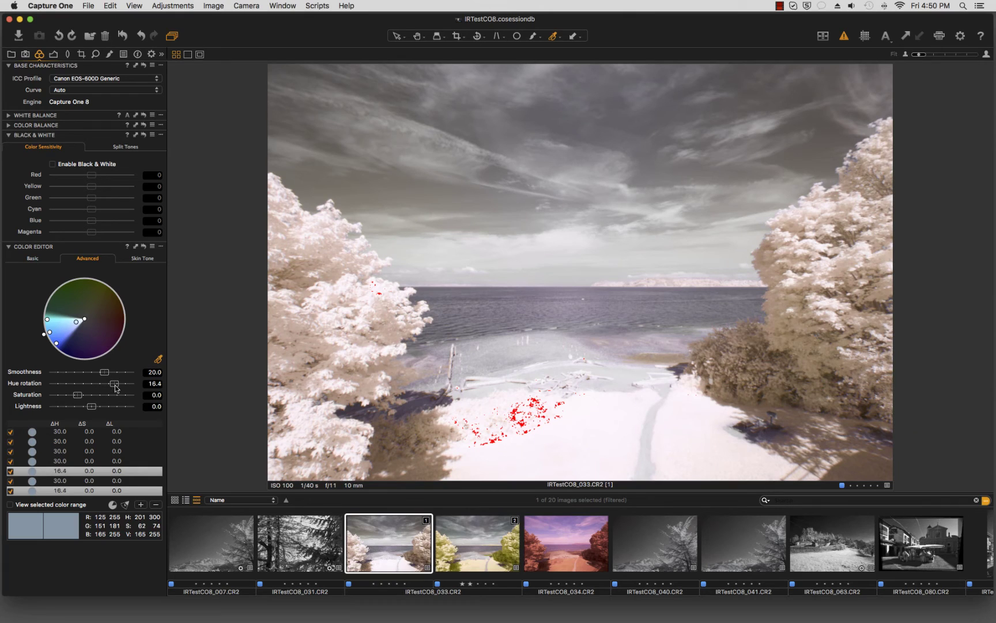
drag(116, 388, 114, 386)
mouse_move(82, 399)
mouse_down()
mouse_move(100, 401)
mouse_move(70, 398)
mouse_move(93, 397)
mouse_up()
click(94, 396)
double_click(93, 397)
drag(75, 395, 118, 389)
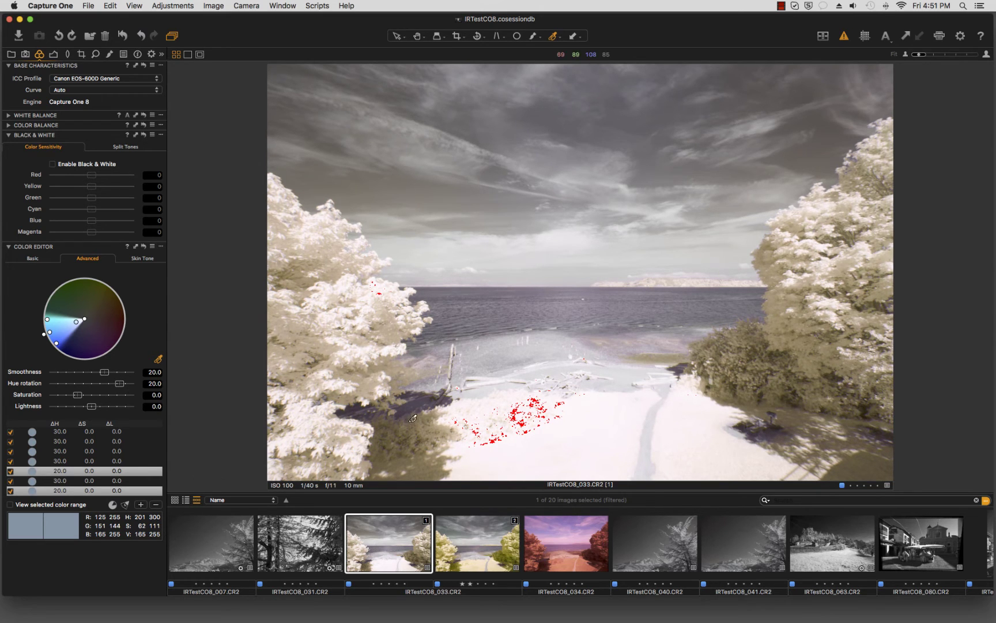
- Add three color selections from the sky above the left tree, each with an expanded saturation range and a hue rotation of -30
click(354, 172)
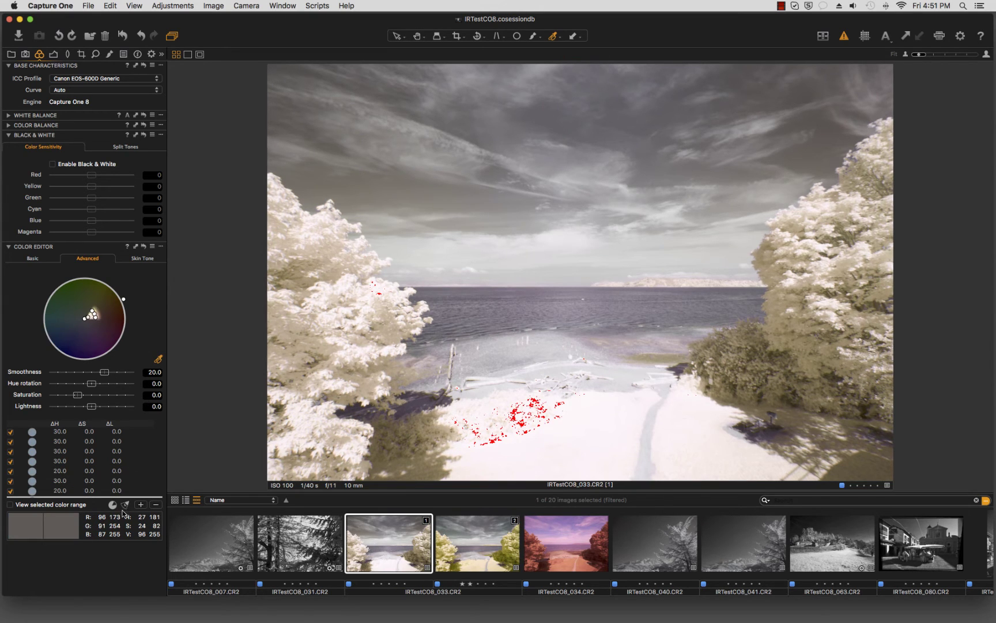
drag(90, 385, 34, 381)
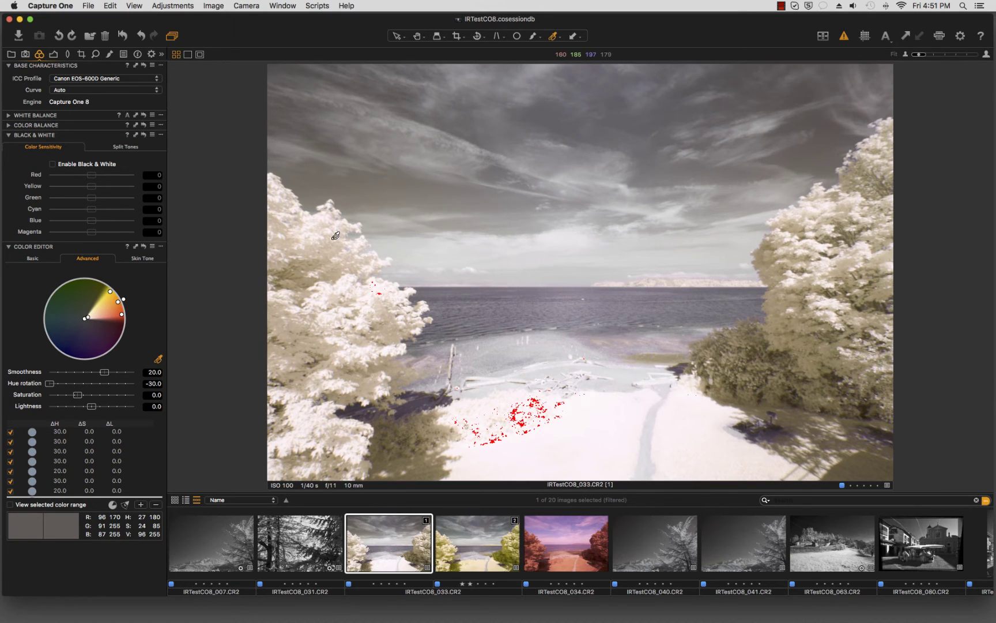
click(357, 172)
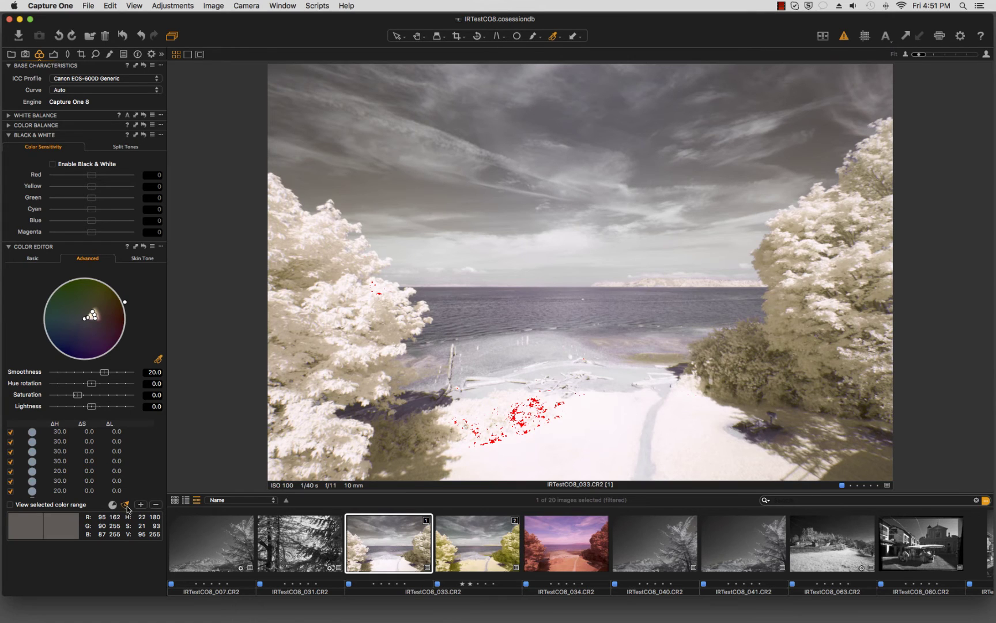
drag(80, 384, 34, 385)
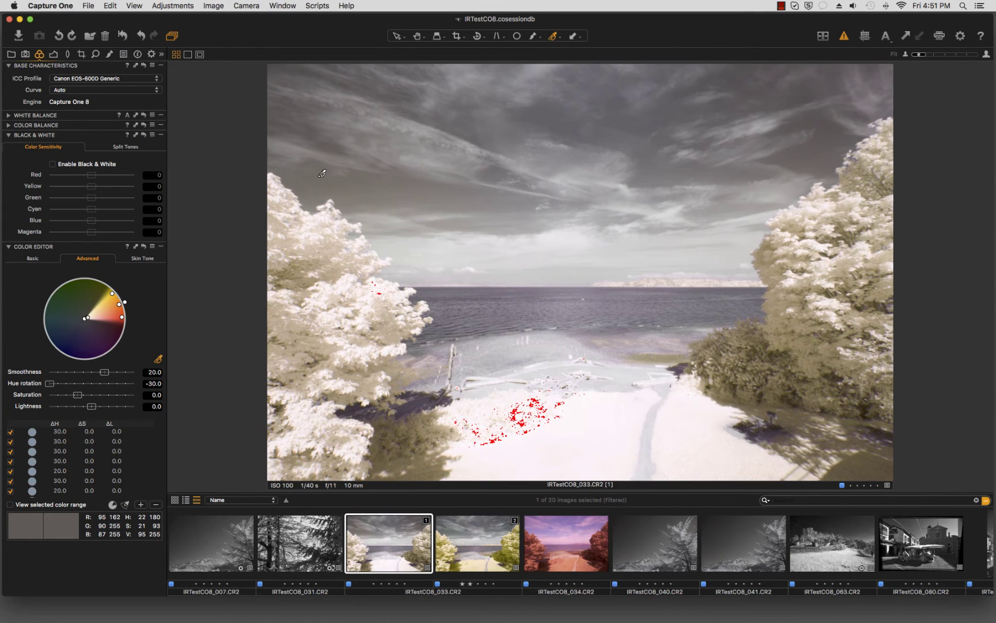
click(356, 171)
click(125, 504)
drag(93, 385, 33, 385)
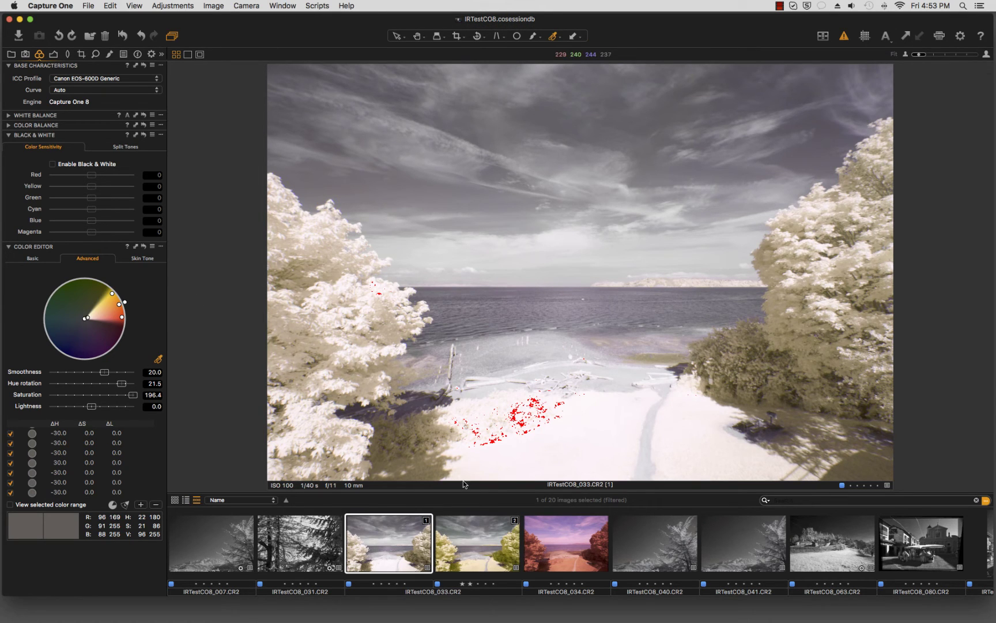
- Reset all adjustments on variant 1 of IRTestCO8_033.CR2 and apply the Canon EOS-600D Tutorial5 ICC profile
click(122, 36)
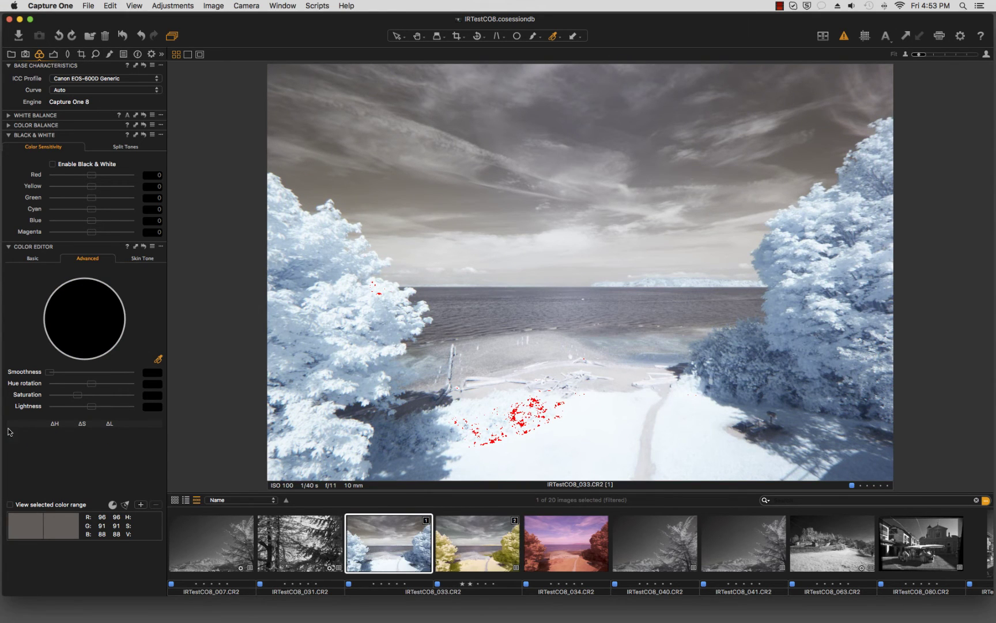
click(73, 83)
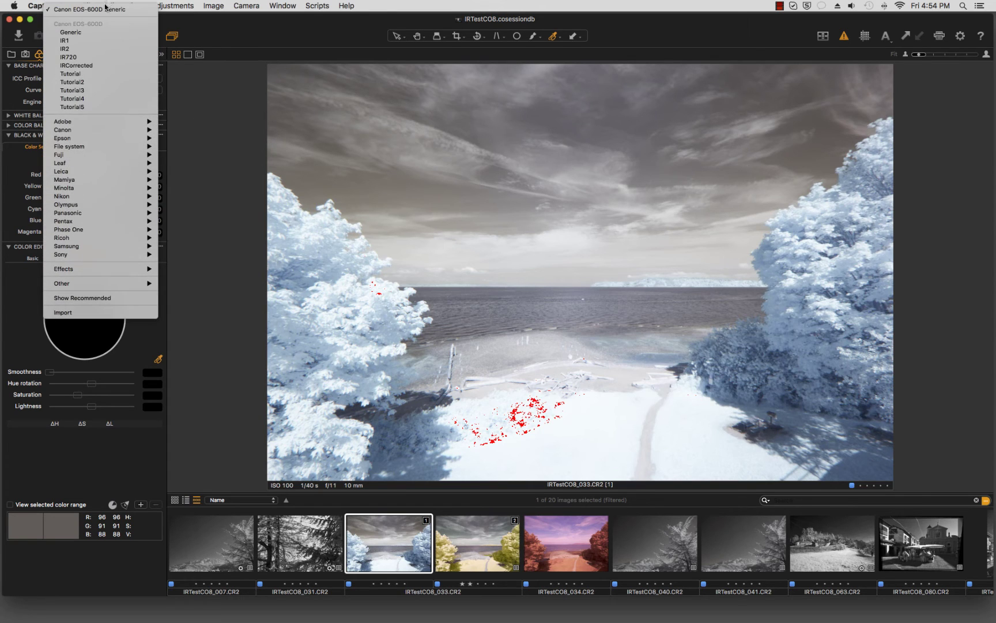
click(72, 107)
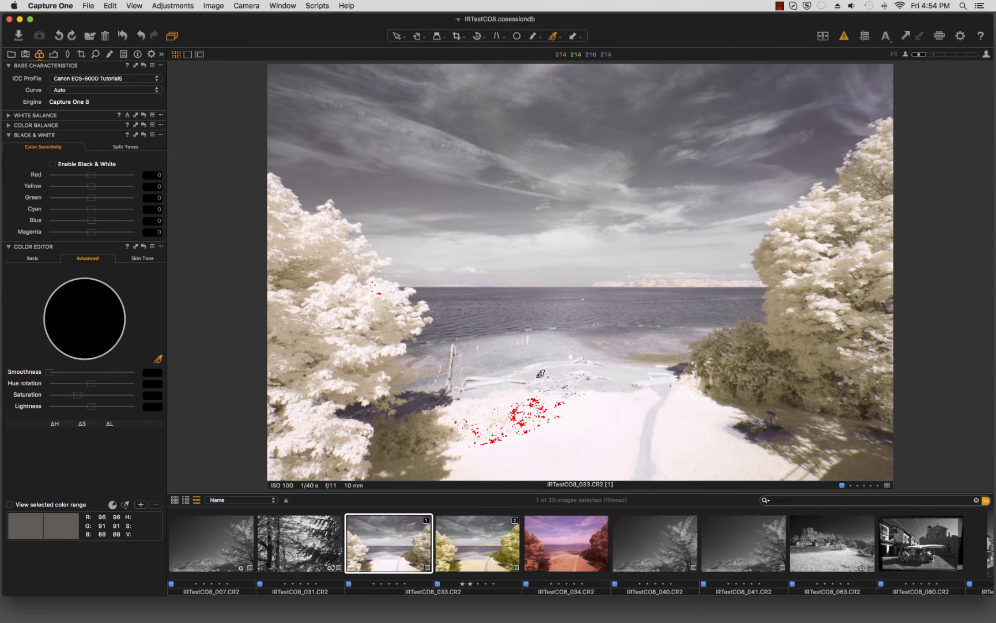
- Find IRTestCO8_034.CR2 among the thumbnails and view it
scroll(496, 548, right, 3)
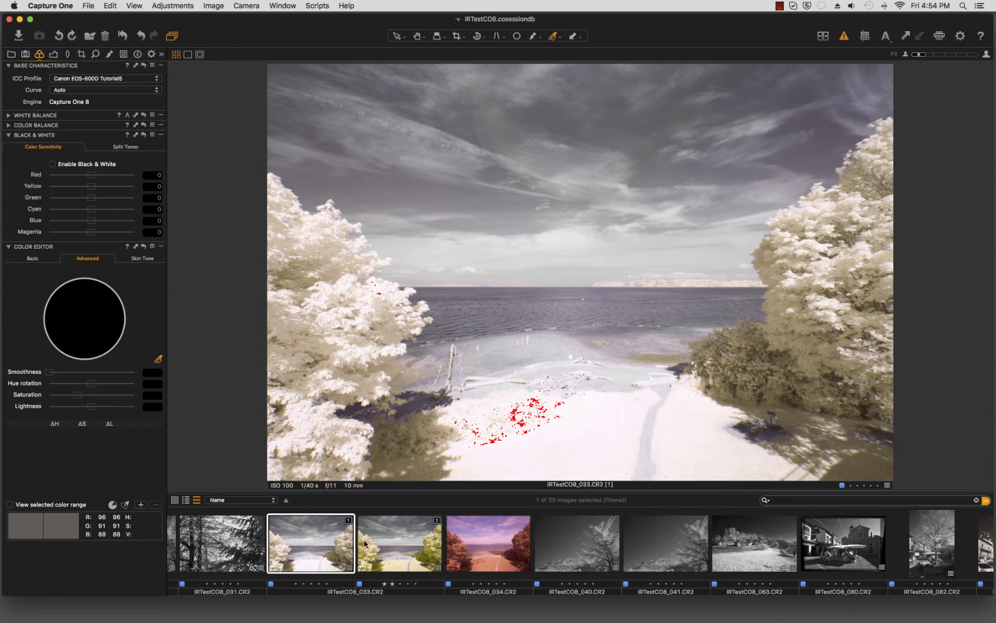
scroll(387, 522, right, 1)
scroll(388, 521, right, 5)
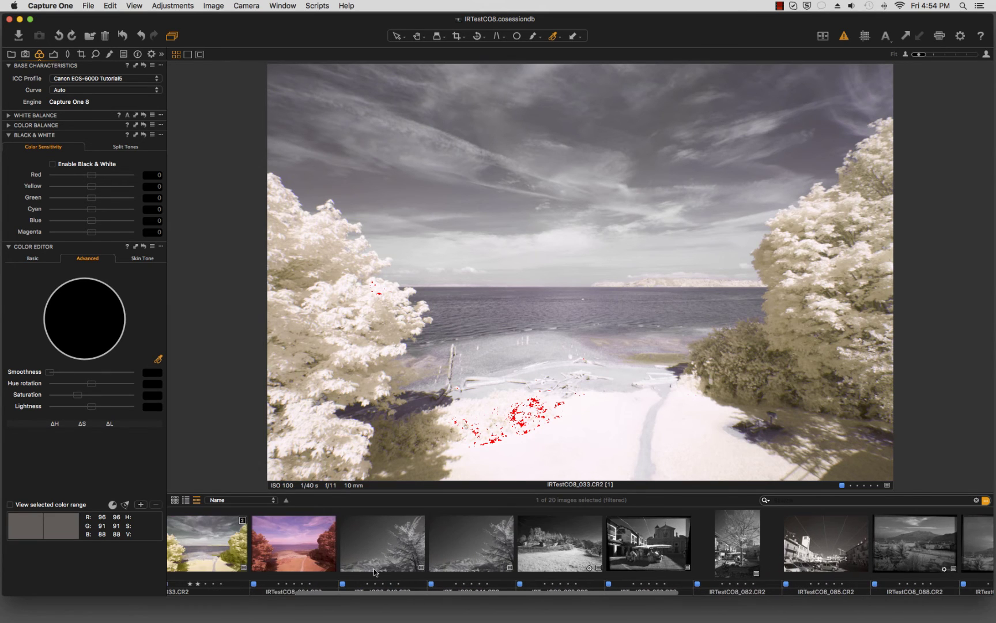
click(284, 545)
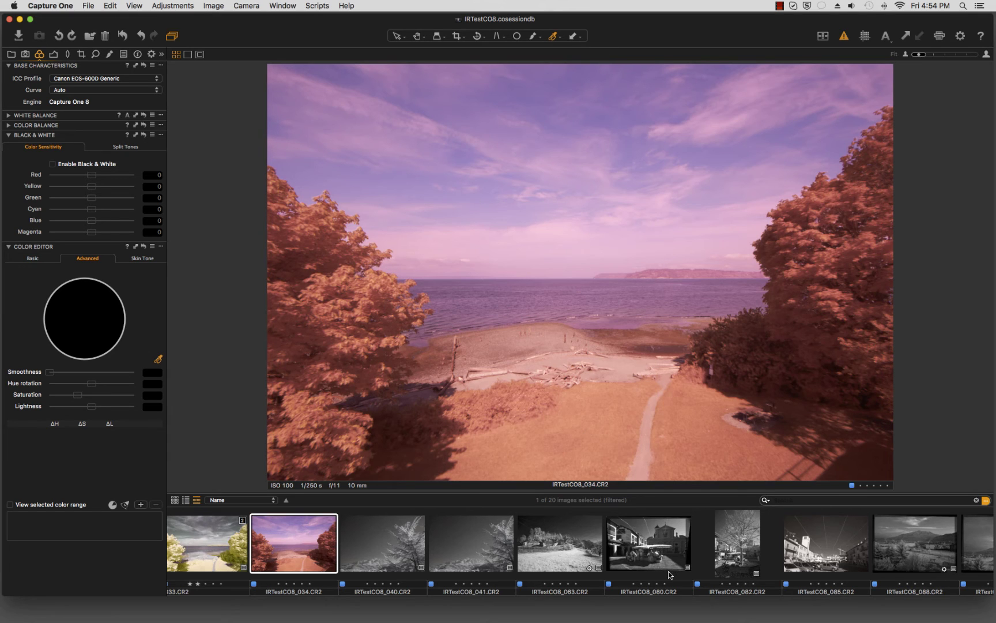
- View IRTestCO8_111.CR2 and compare it with both variants of IRTestCO8_112.CR2
scroll(738, 553, right, 10)
scroll(764, 574, right, 2)
click(781, 572)
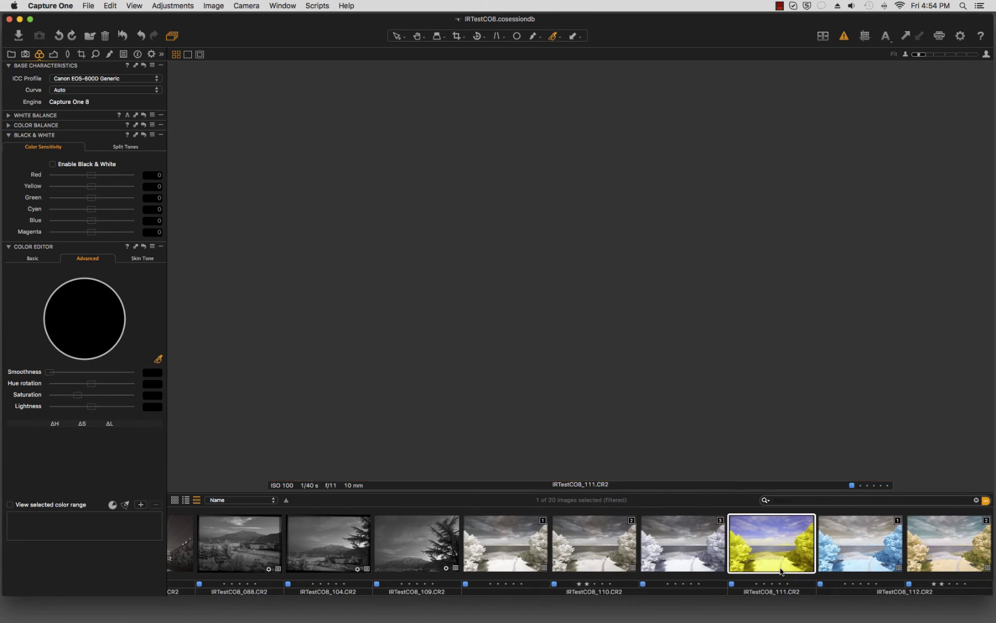
click(843, 555)
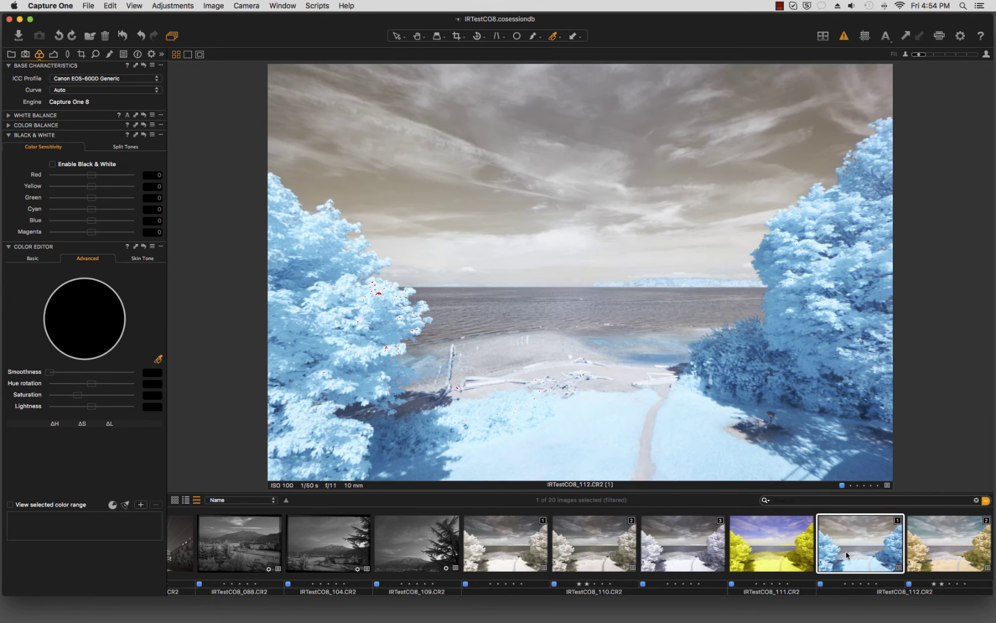
click(954, 540)
click(886, 548)
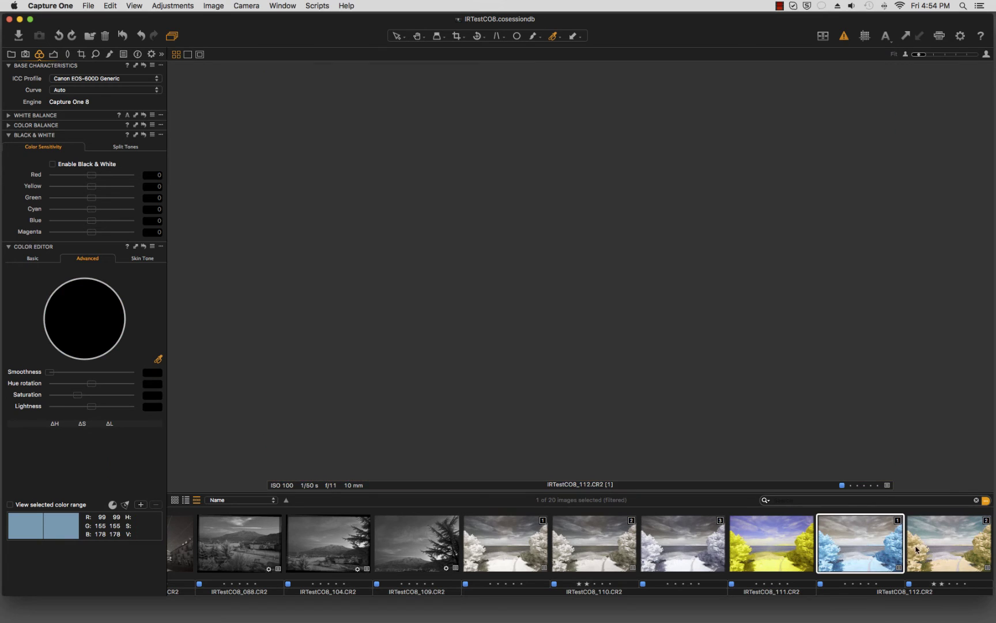
click(929, 545)
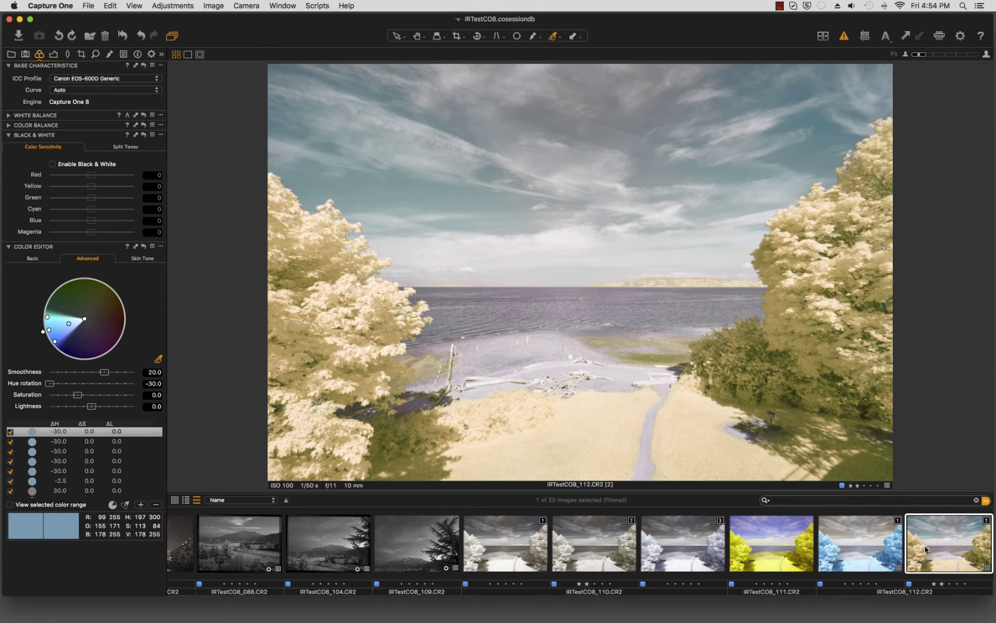
click(812, 554)
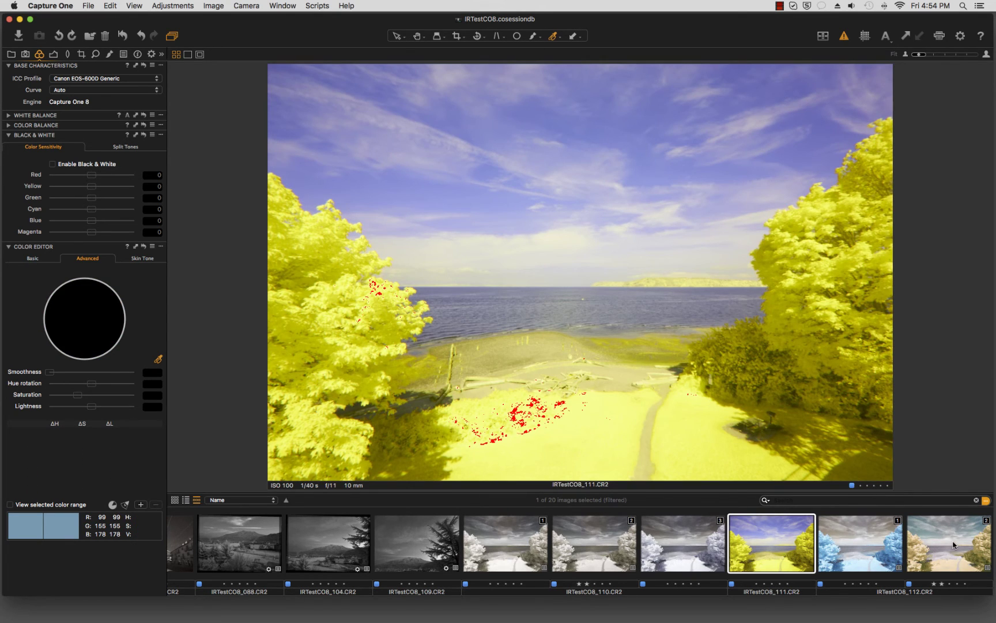
- Review the three variants of IRTestCO8_110.CR2 and set variant 1's ICC profile to Canon EOS-600D IR720
click(681, 563)
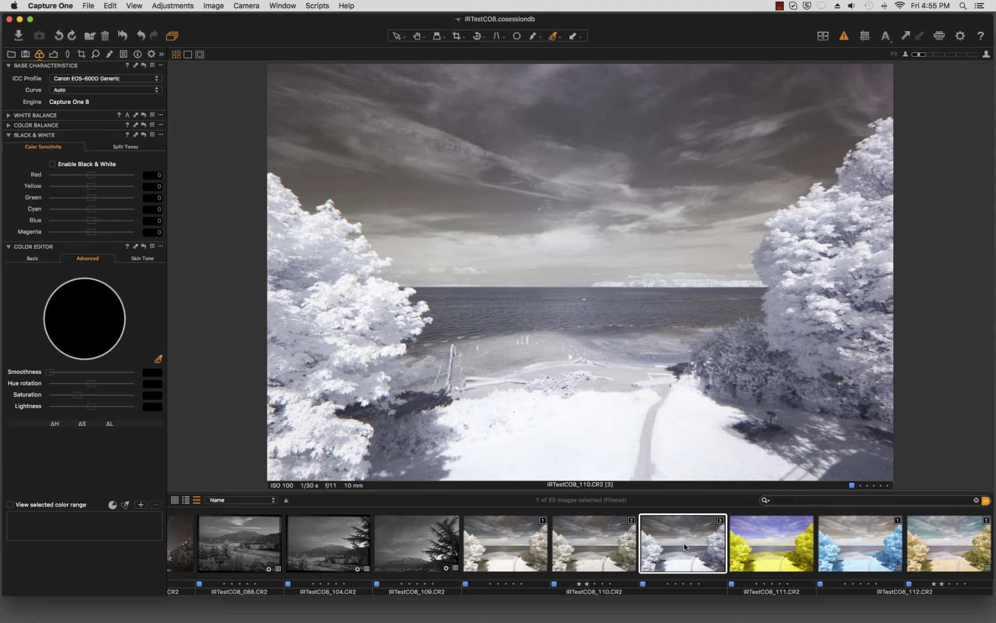
click(597, 553)
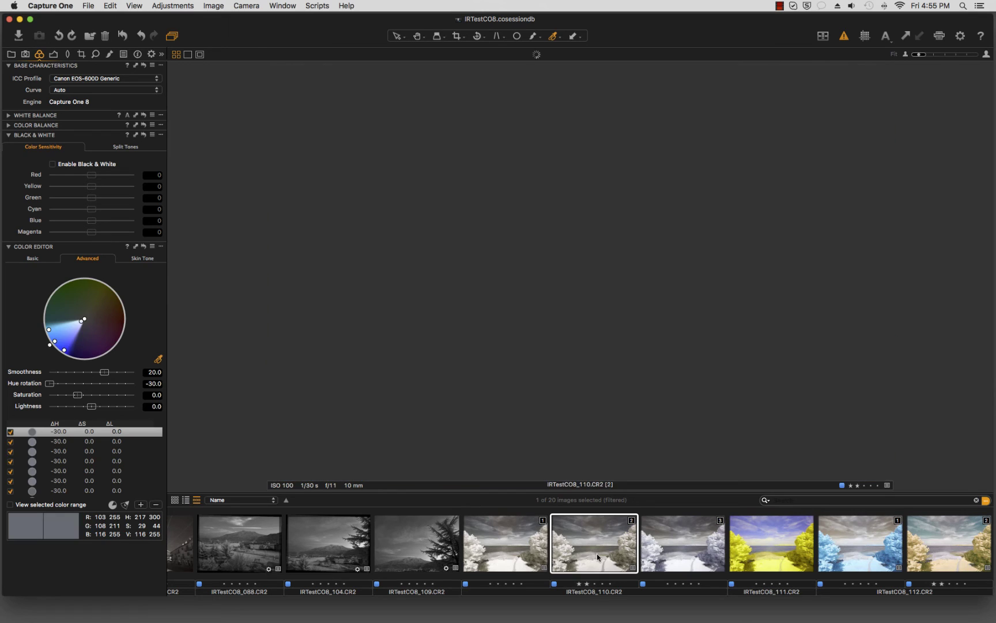
click(536, 557)
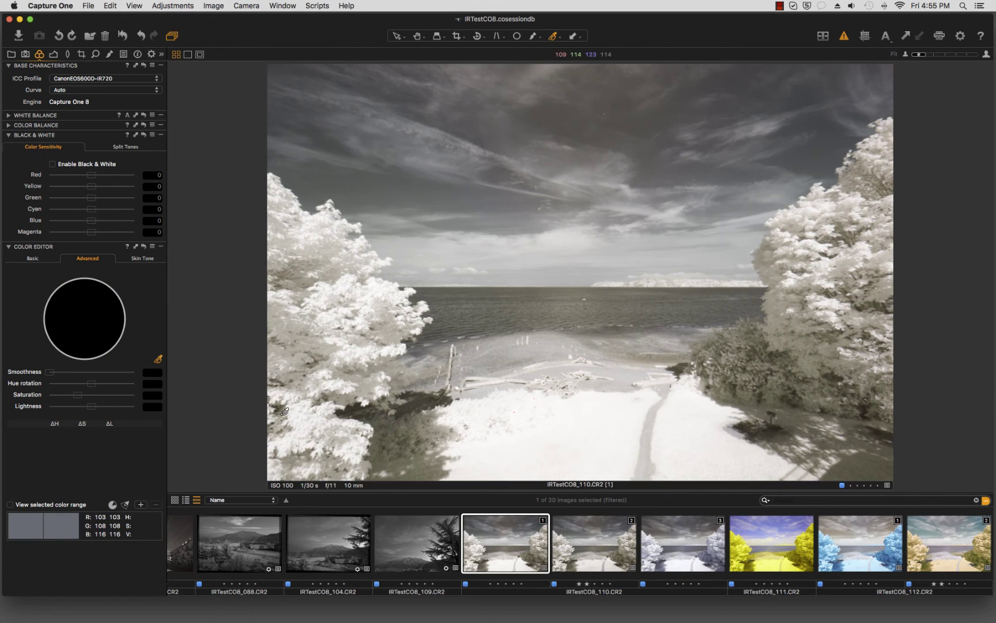
click(109, 79)
click(114, 79)
- Browse back through the thumbnails toward the earlier infrared images
scroll(827, 541, left, 3)
scroll(827, 542, left, 3)
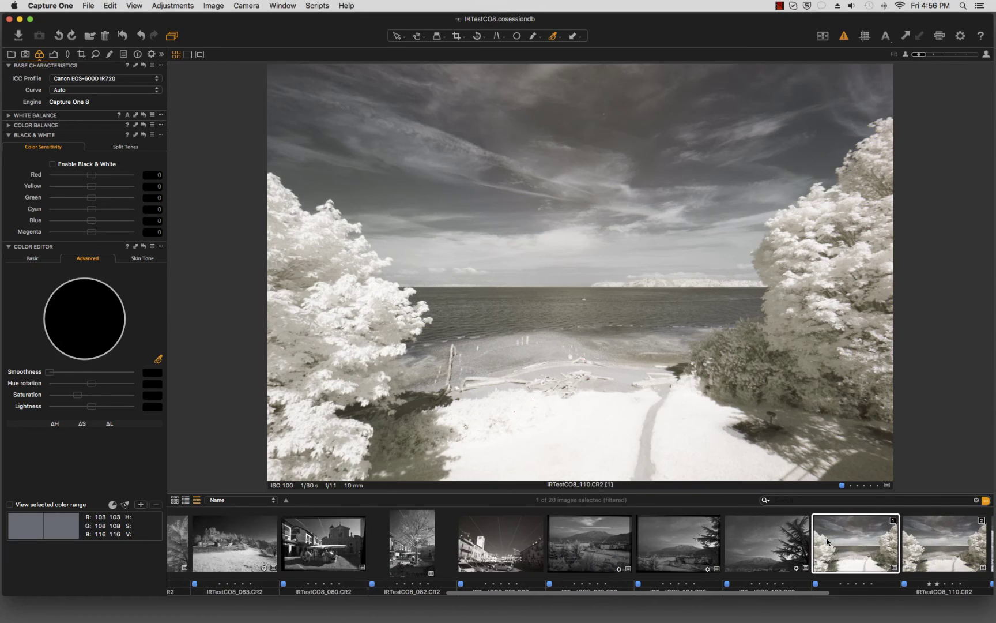
scroll(827, 542, left, 3)
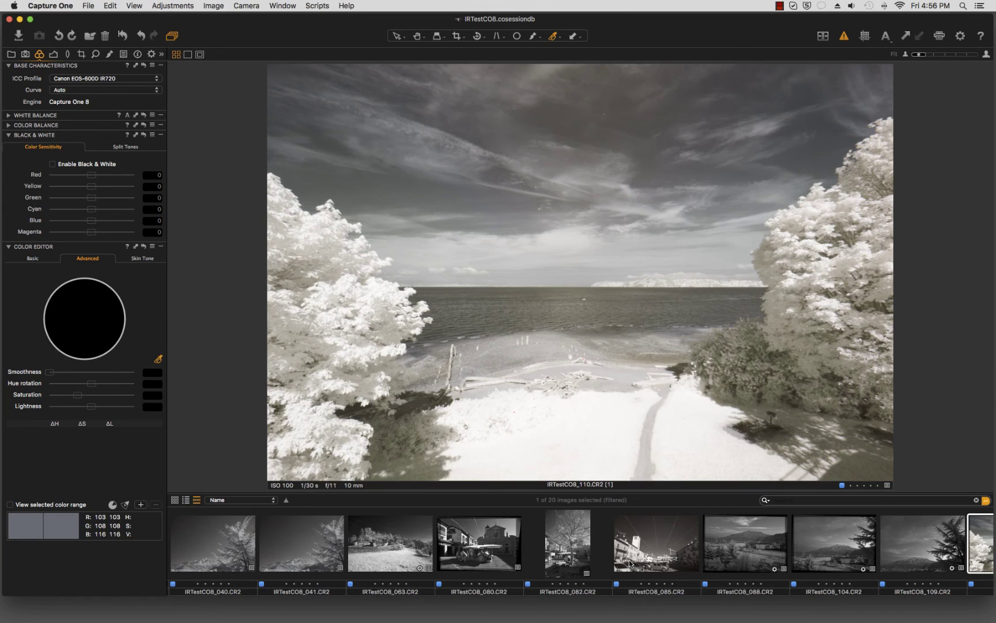
scroll(630, 564, left, 3)
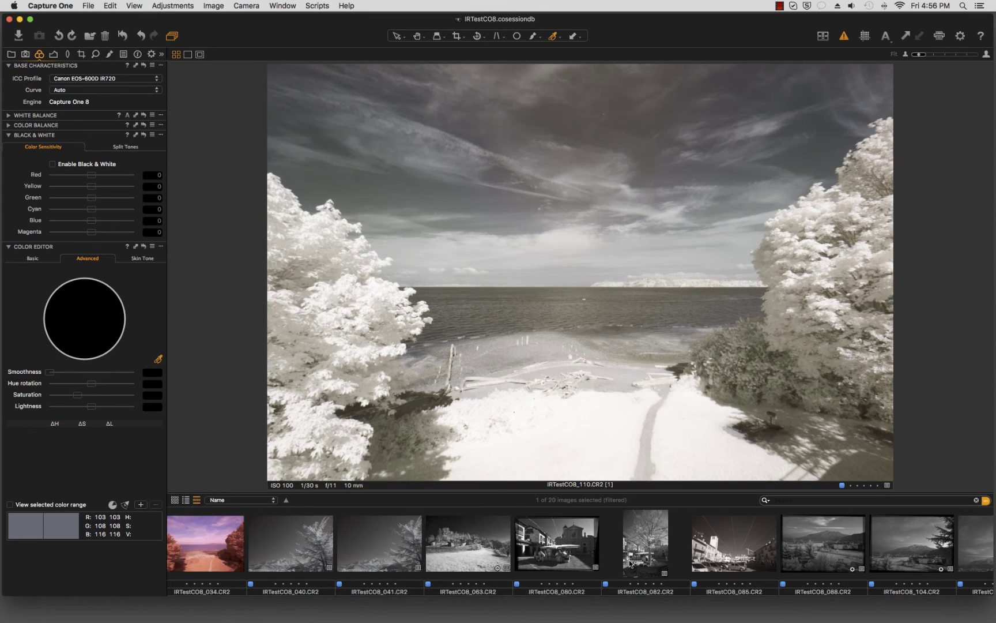